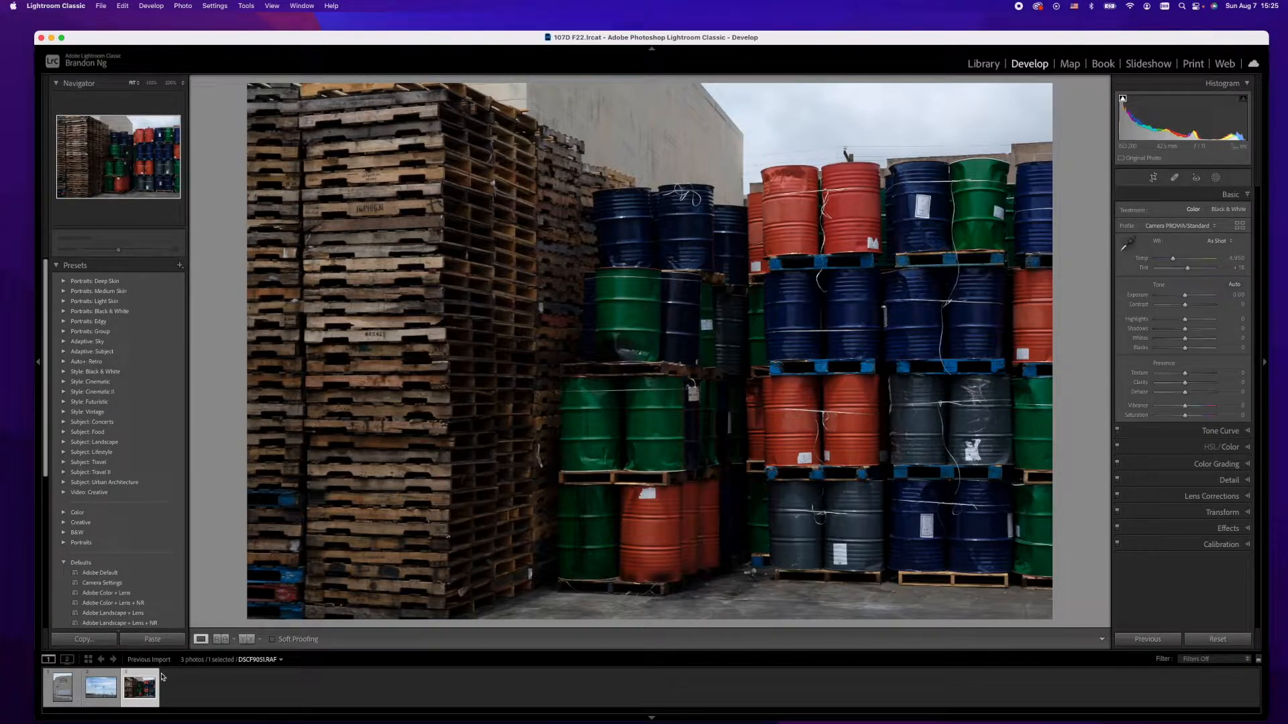
Step: Switch to the Library grid view and select all three photos
key("e")
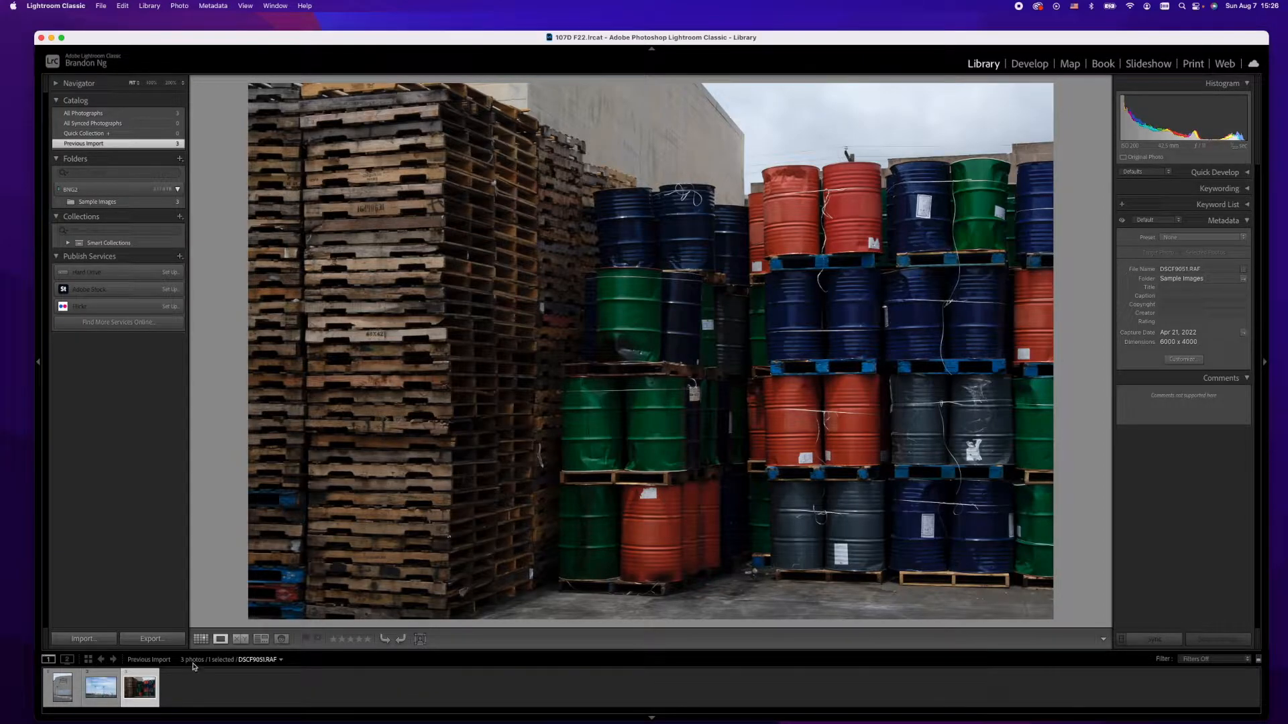
left_click(201, 638)
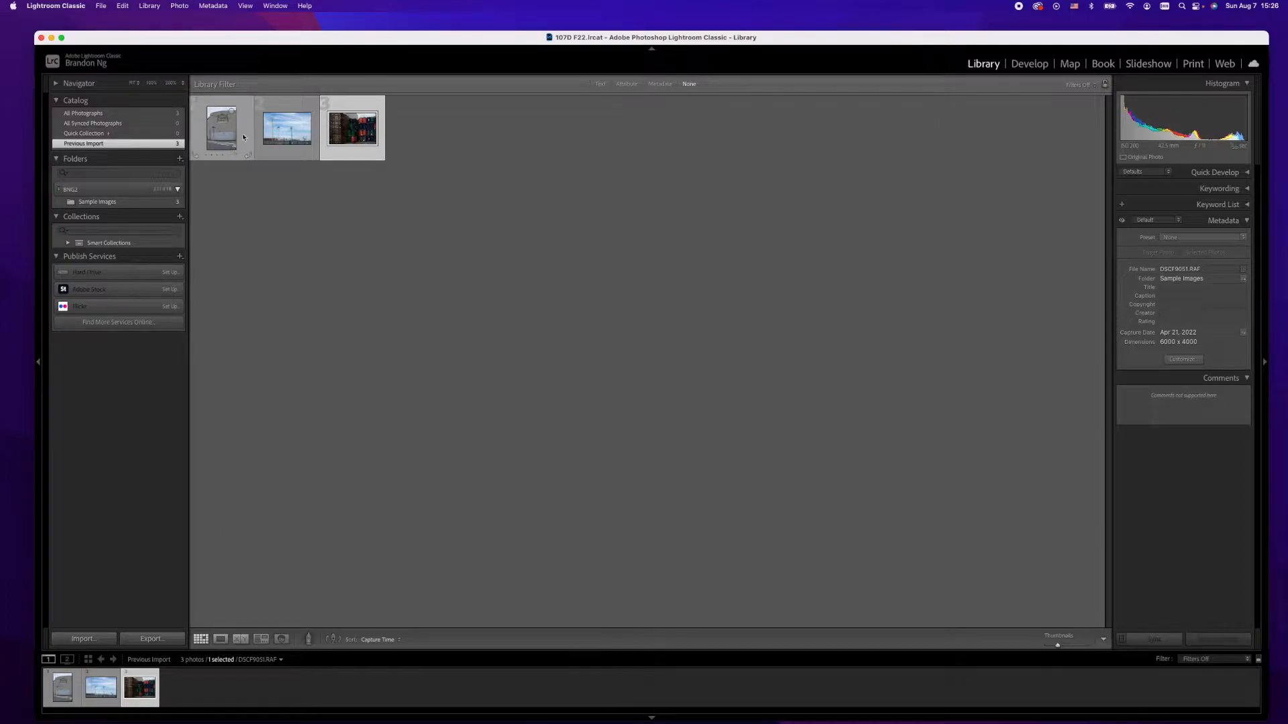
key("super+a")
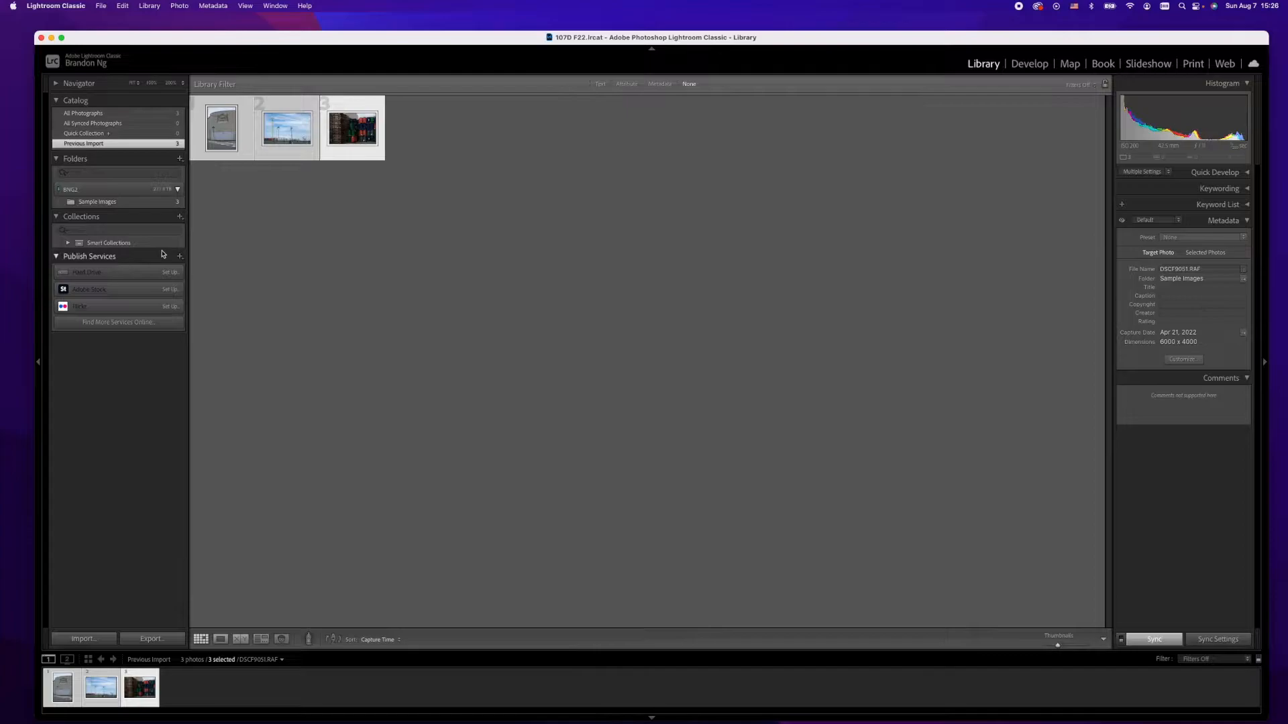
Step: Open the Export dialog for the selected photos with Hard Drive as the export destination
left_click(102, 6)
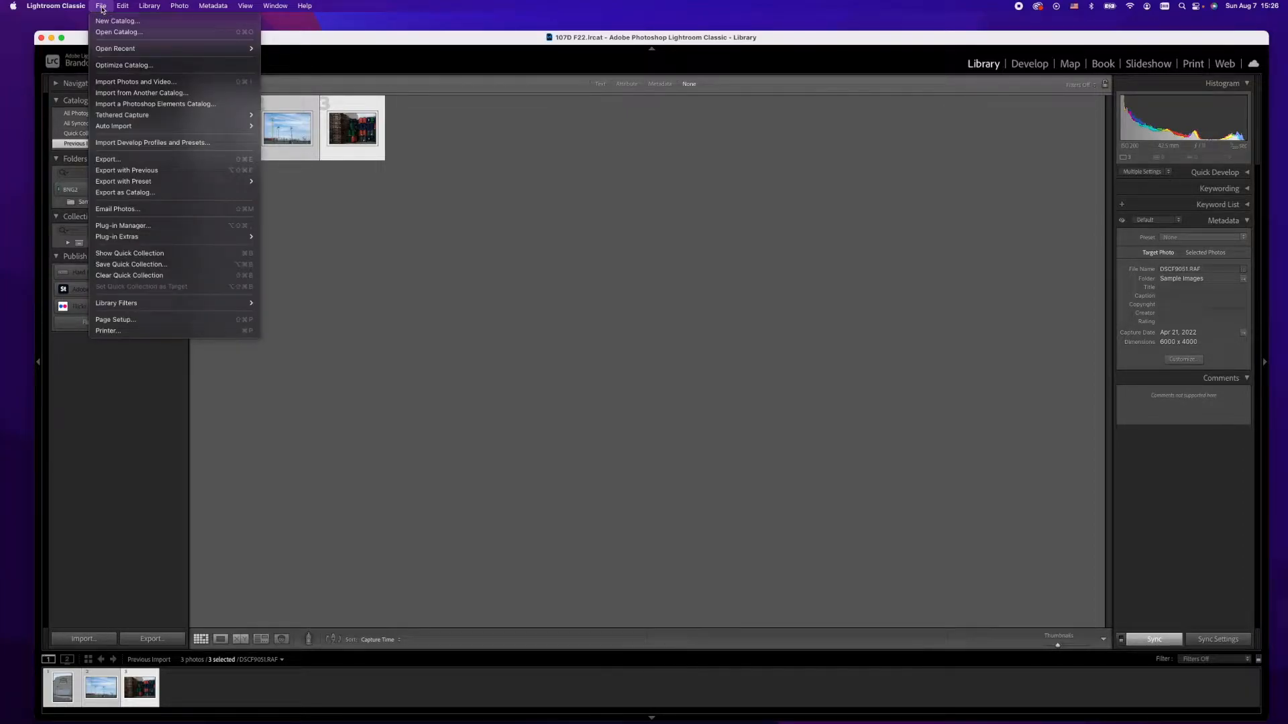
left_click(134, 162)
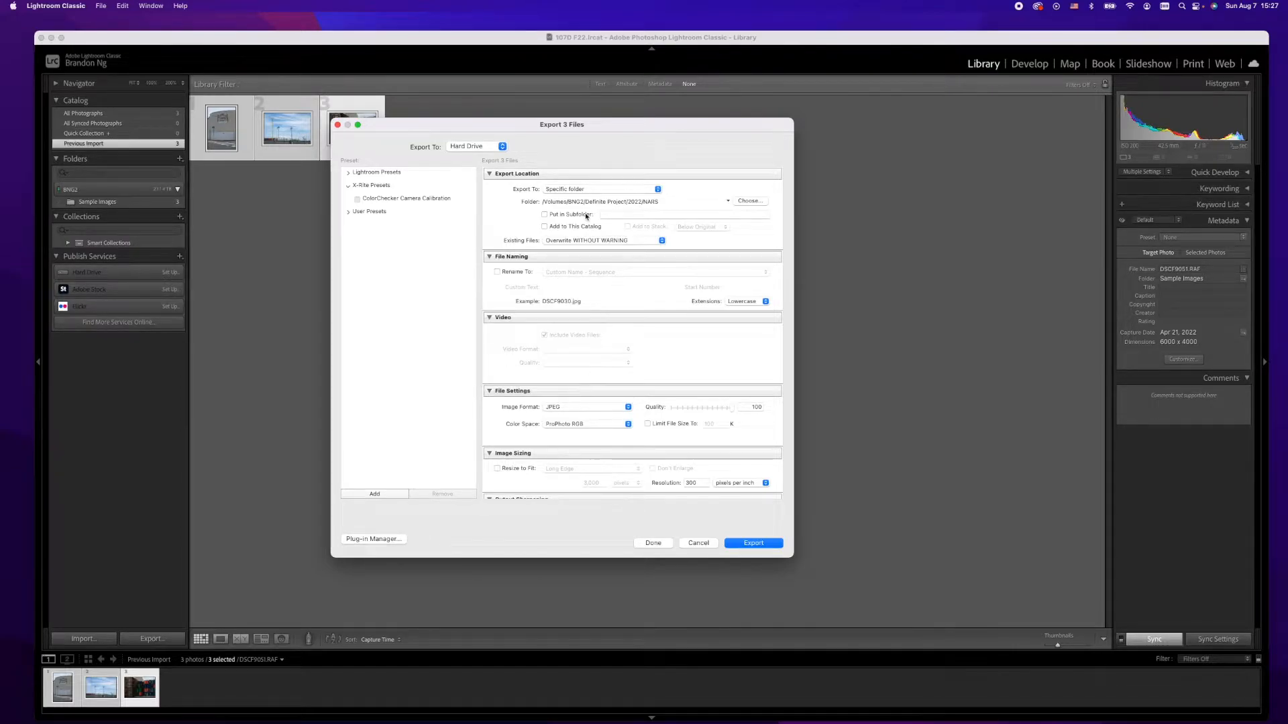
left_click(503, 148)
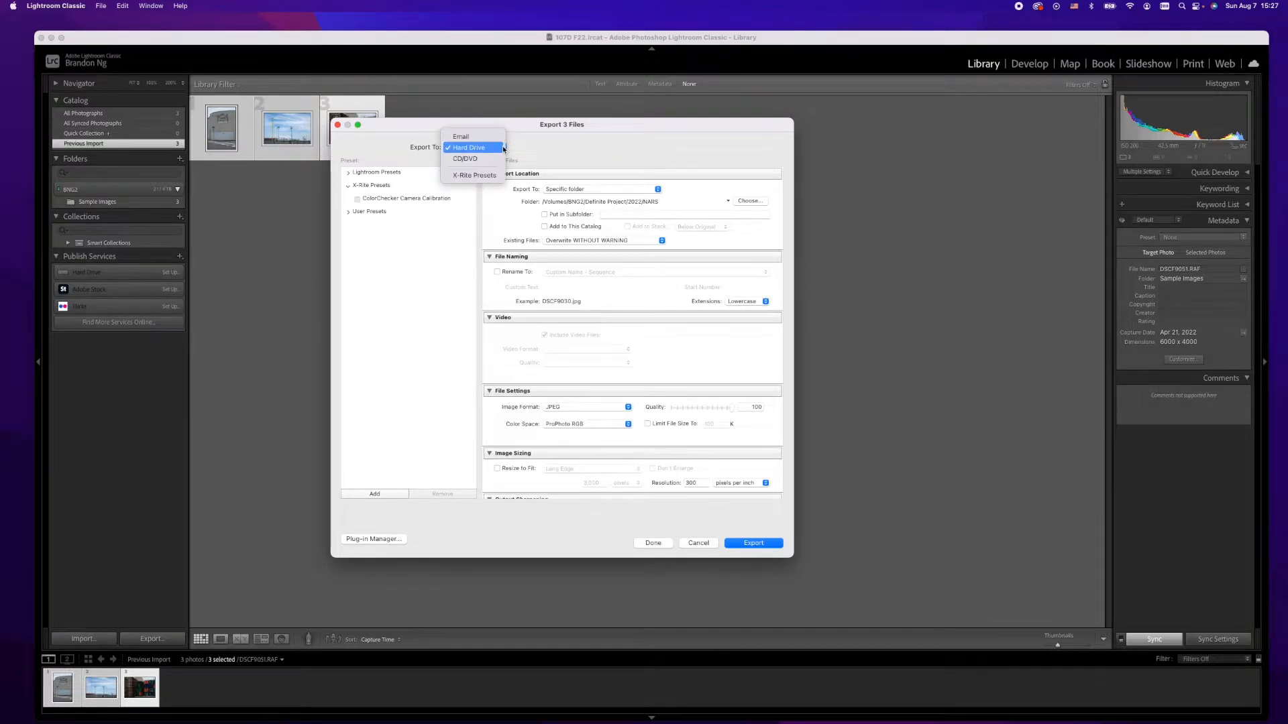
left_click(467, 149)
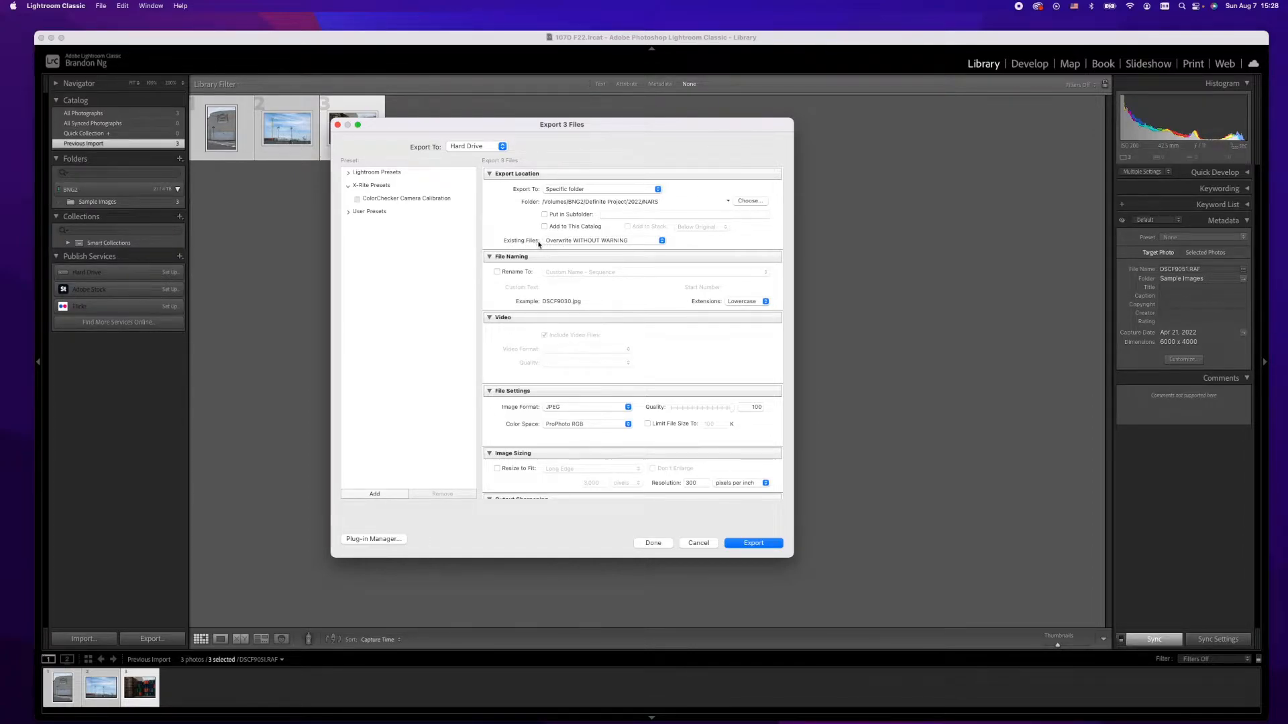
Step: Set existing-file handling to Ask what to do, keeping Specific folder as the export location
left_click(567, 241)
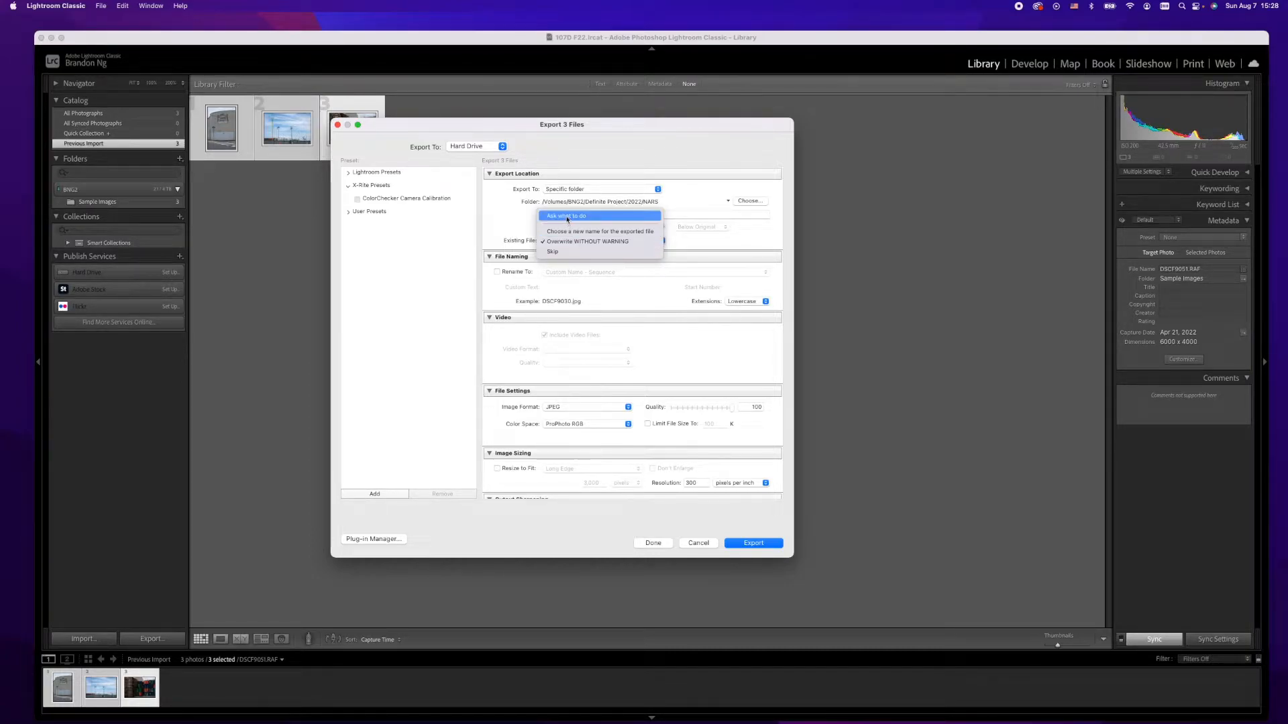
left_click(566, 216)
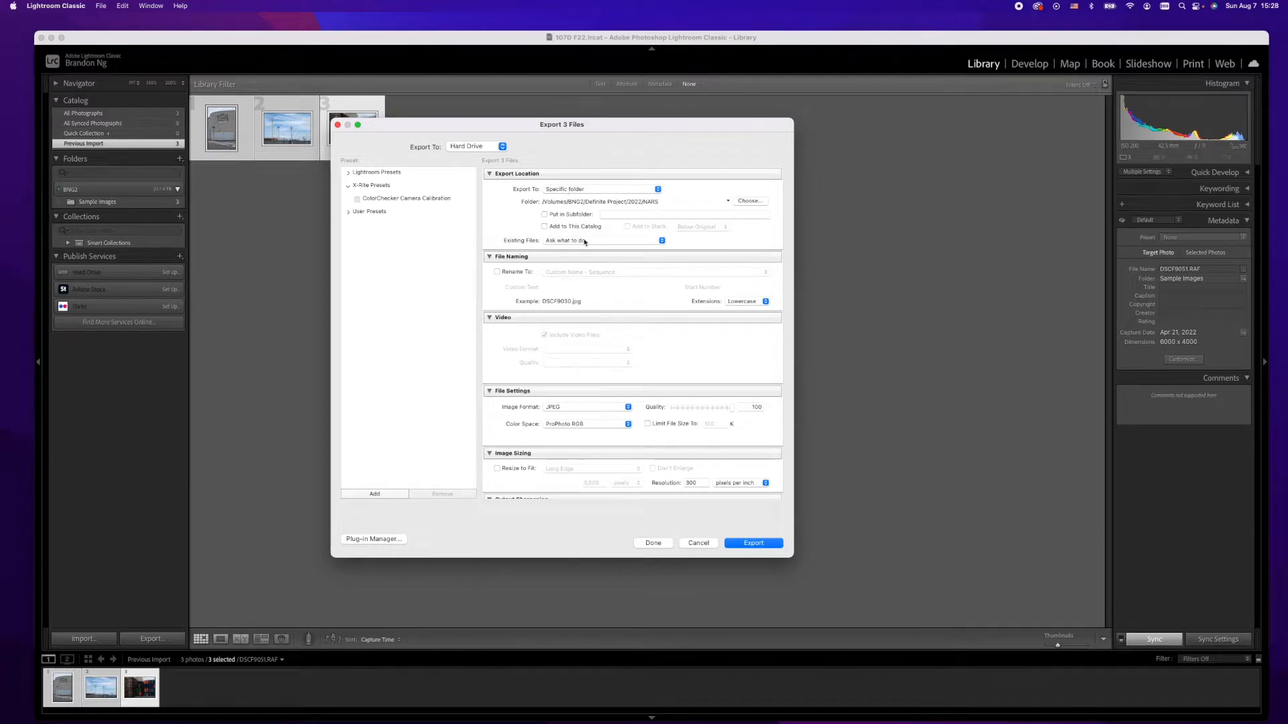
left_click(546, 189)
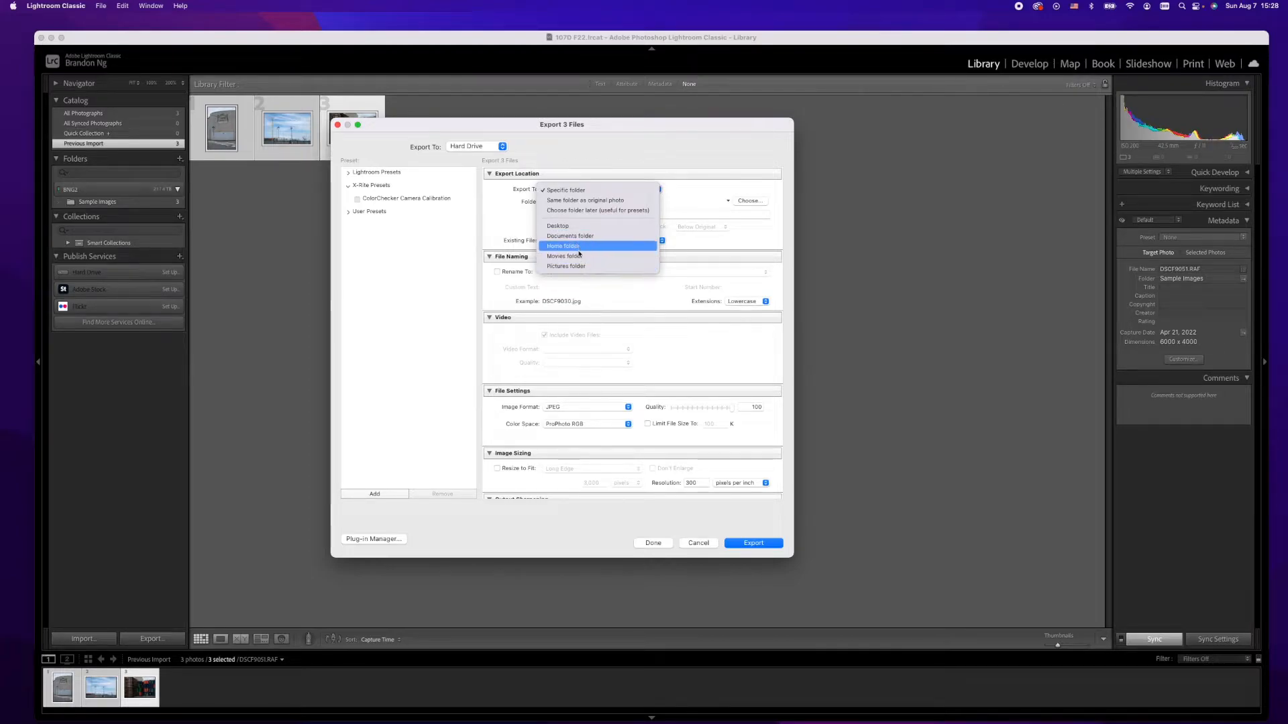
left_click(615, 191)
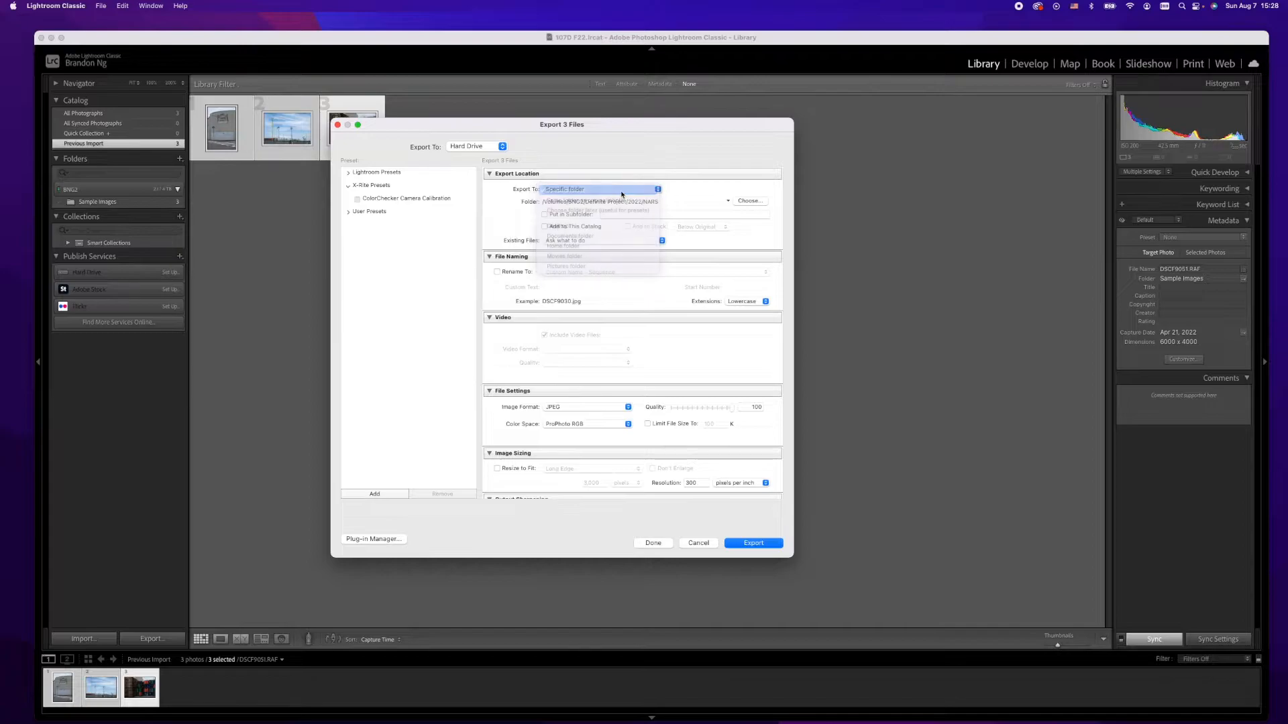
Step: Create a new folder named Assignment 1 inside the 1070 F22 folder on BNG2 and choose it as the export folder
left_click(749, 201)
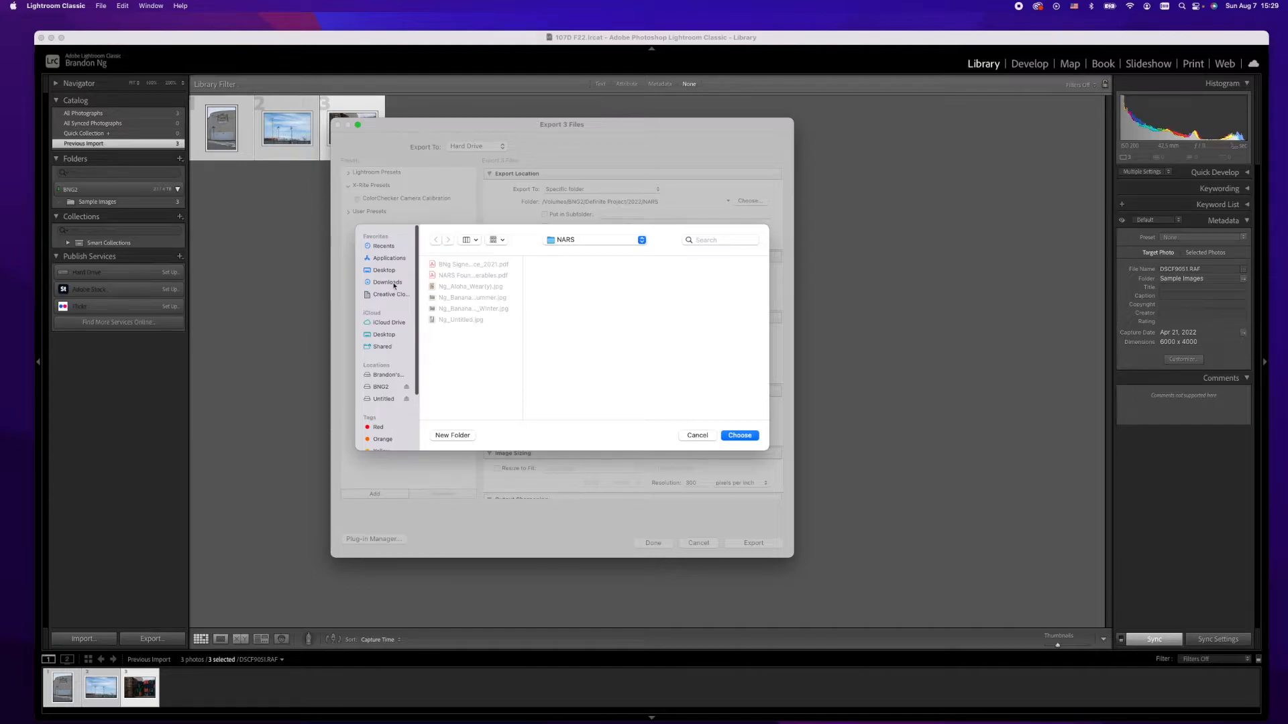
left_click(385, 389)
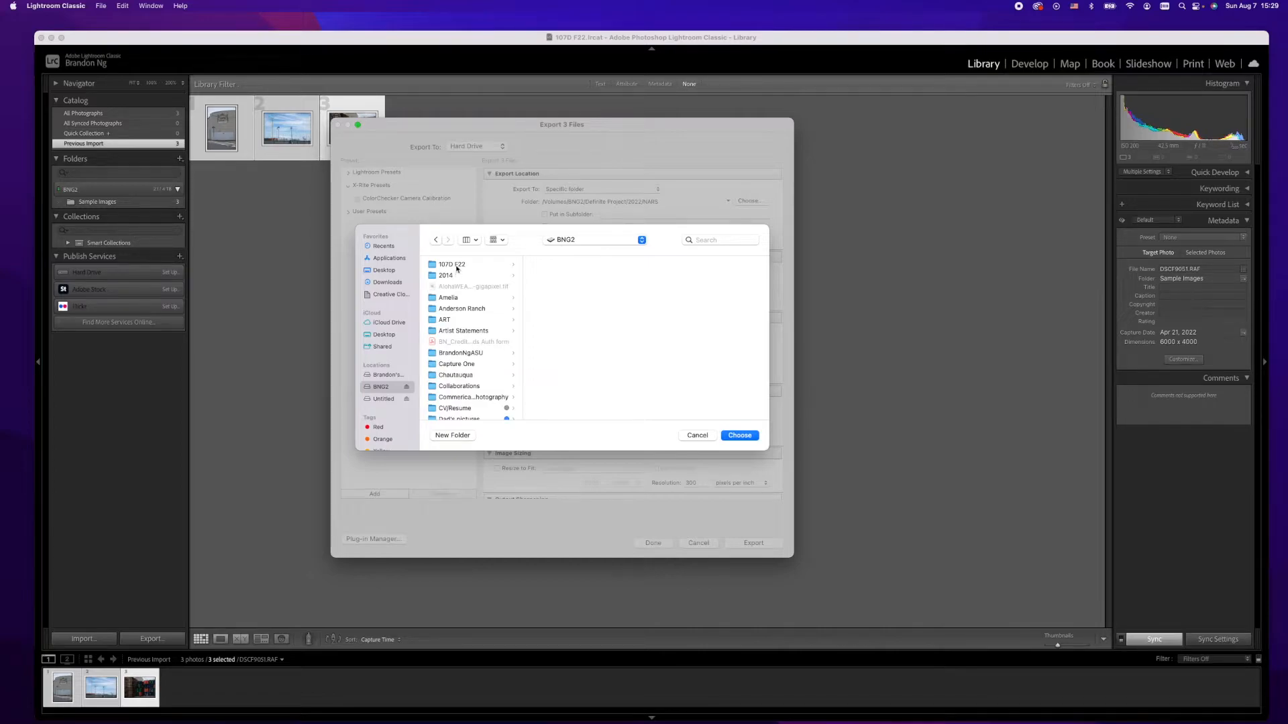
left_click(462, 267)
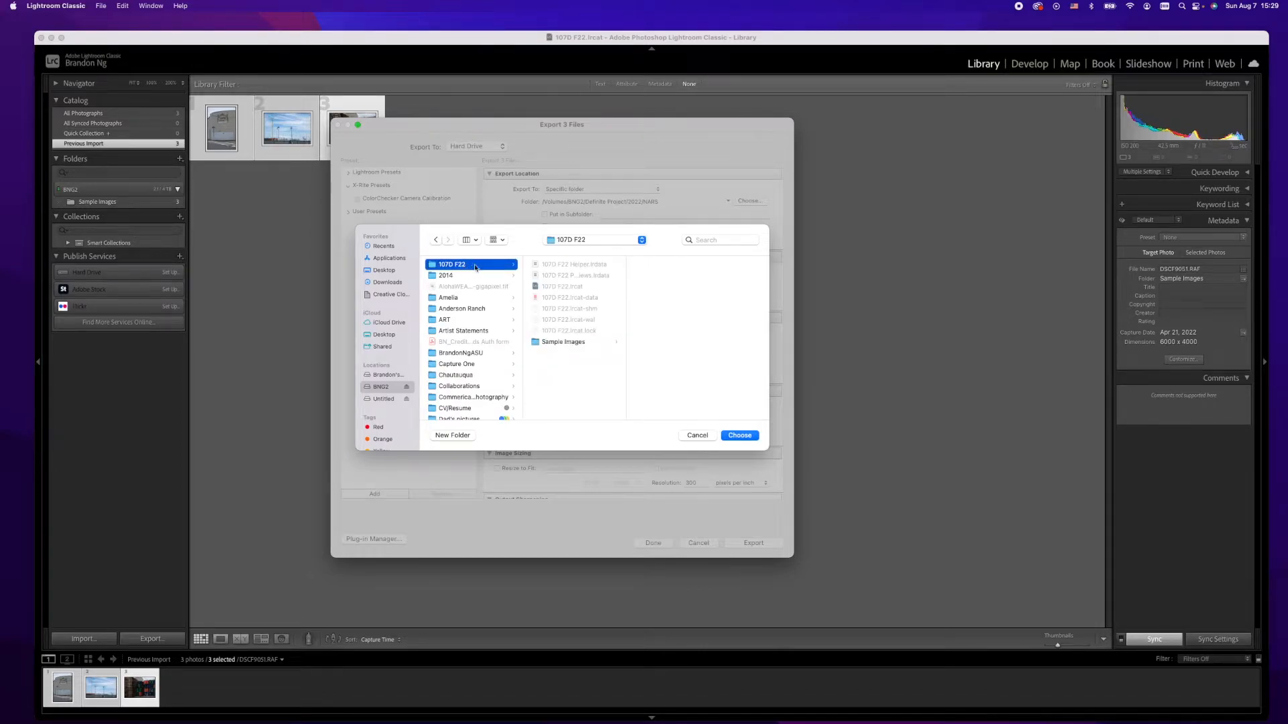
left_click(453, 435)
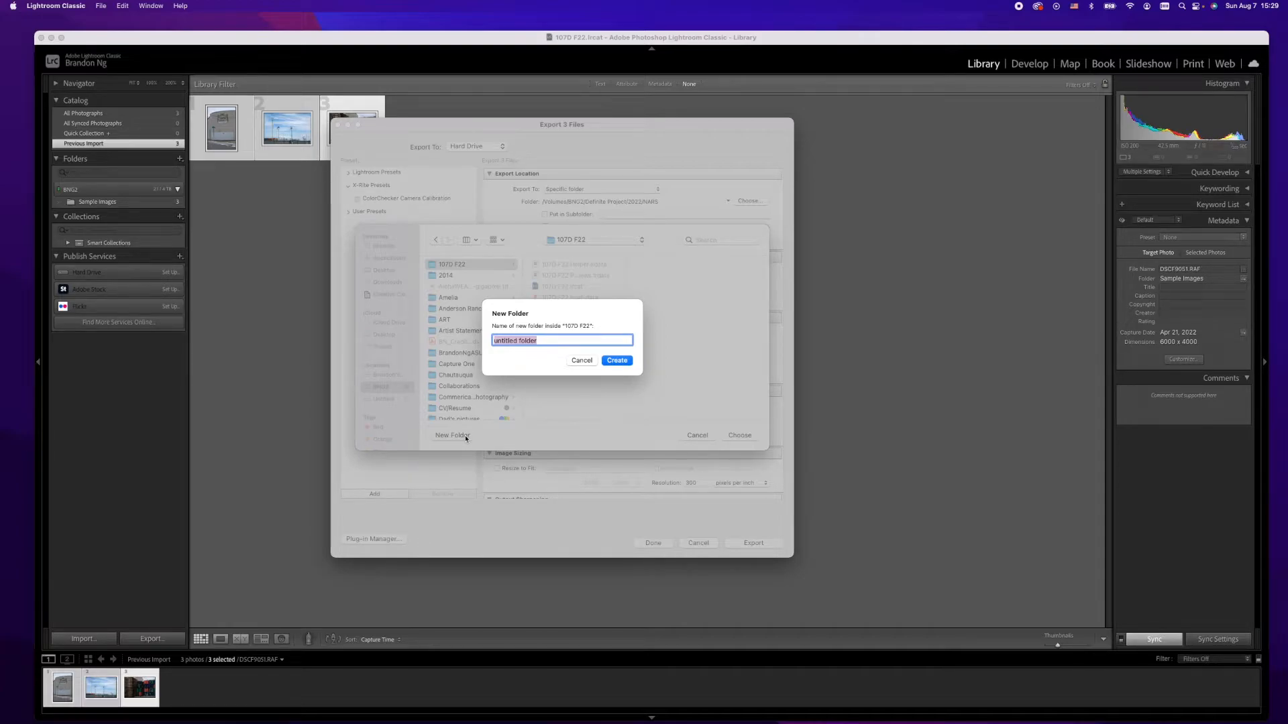
type("Assignment 1")
left_click(625, 362)
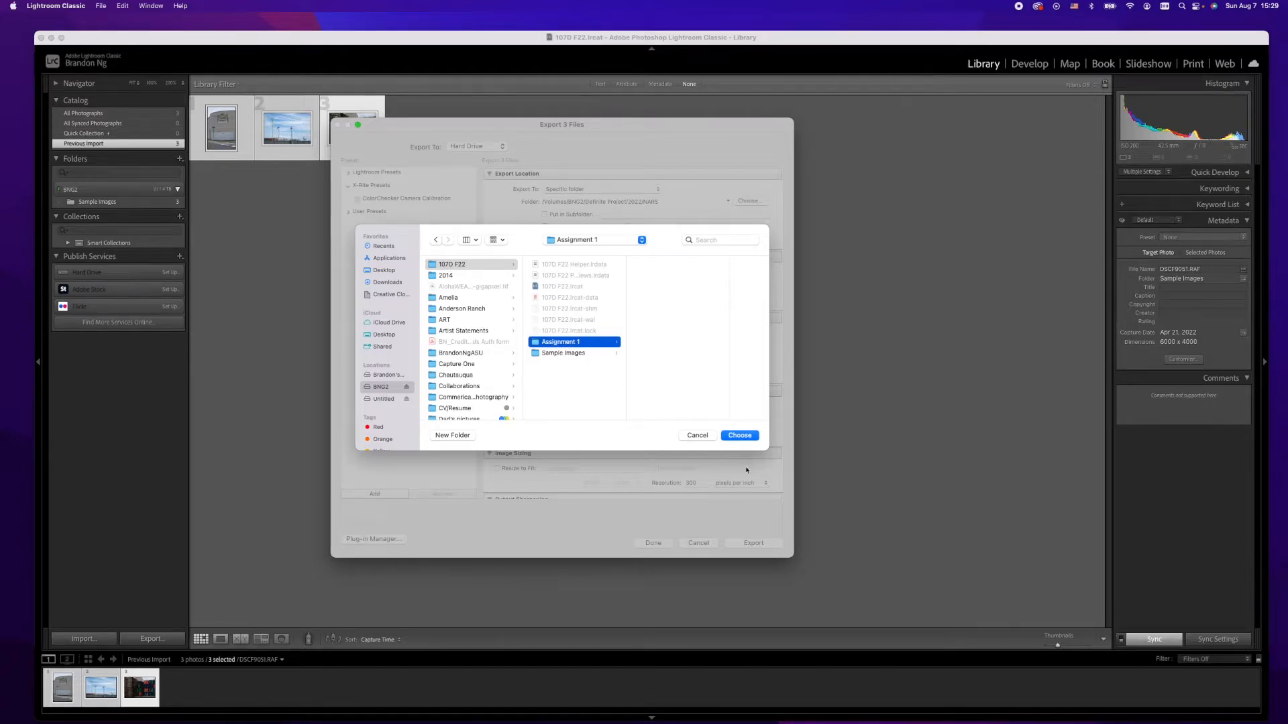
left_click(739, 436)
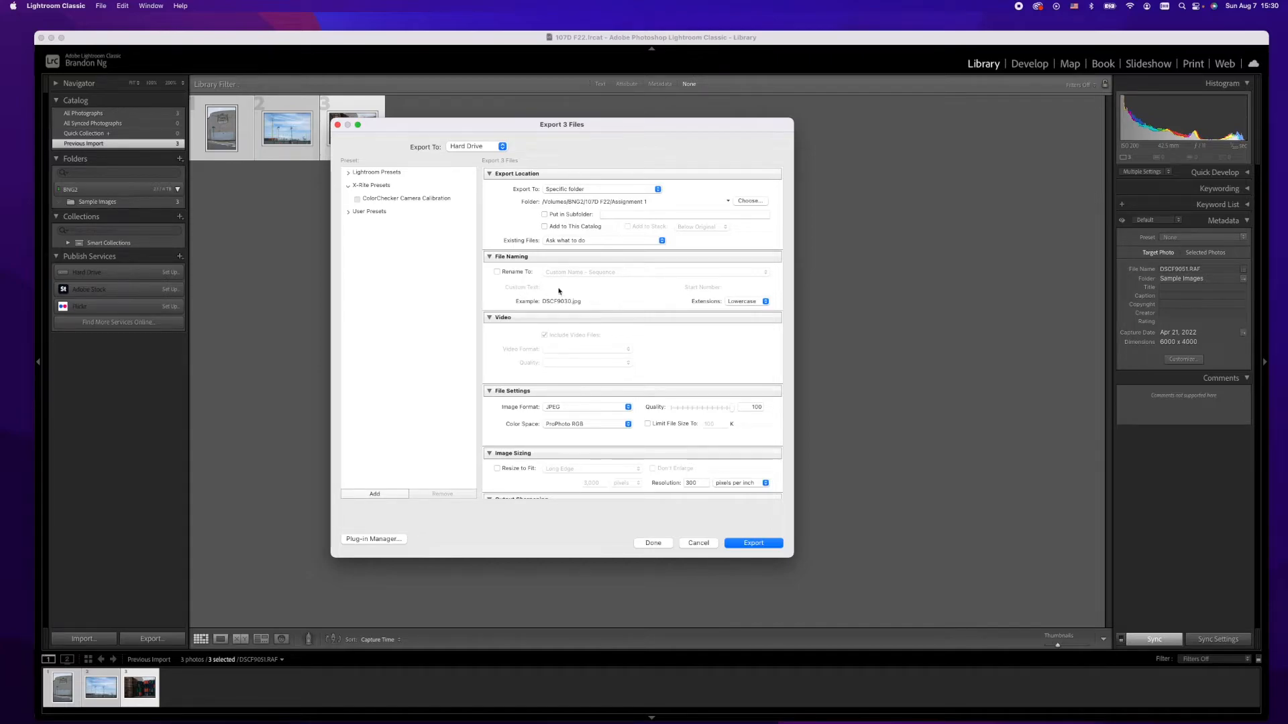
Step: Enable renaming, open the filename template editor and clear the existing template tokens
left_click(497, 273)
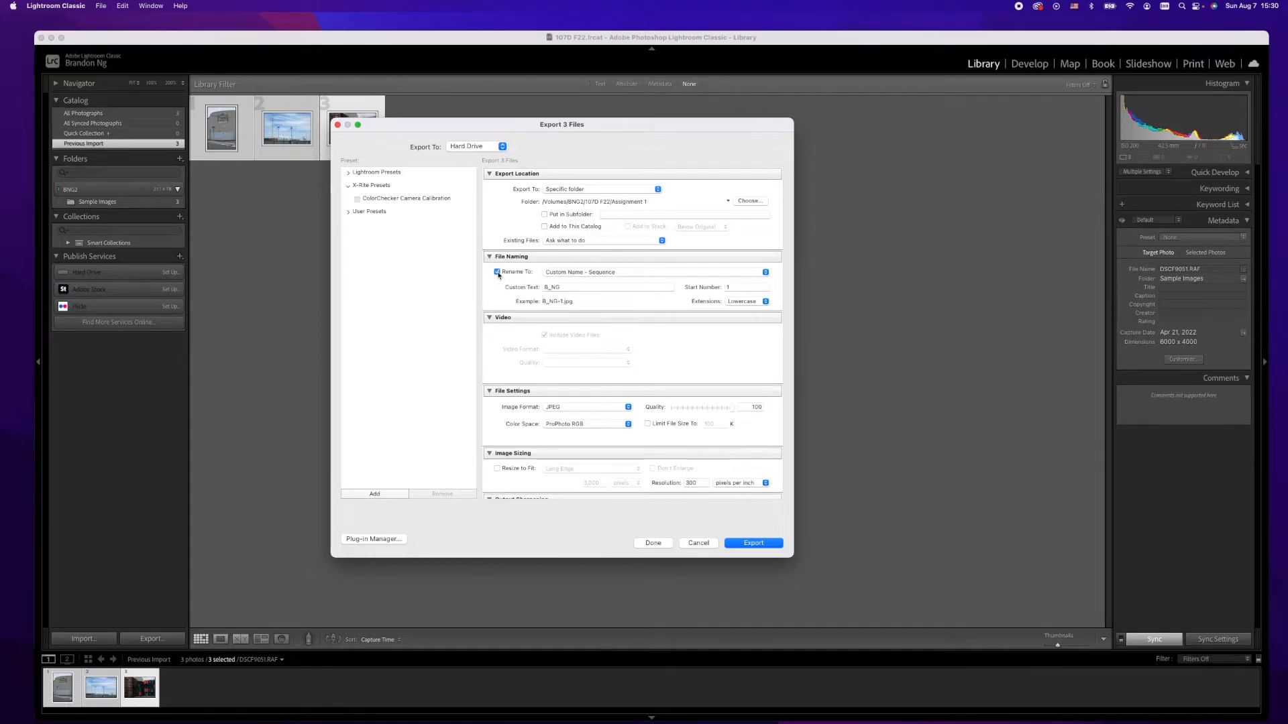
left_click(601, 273)
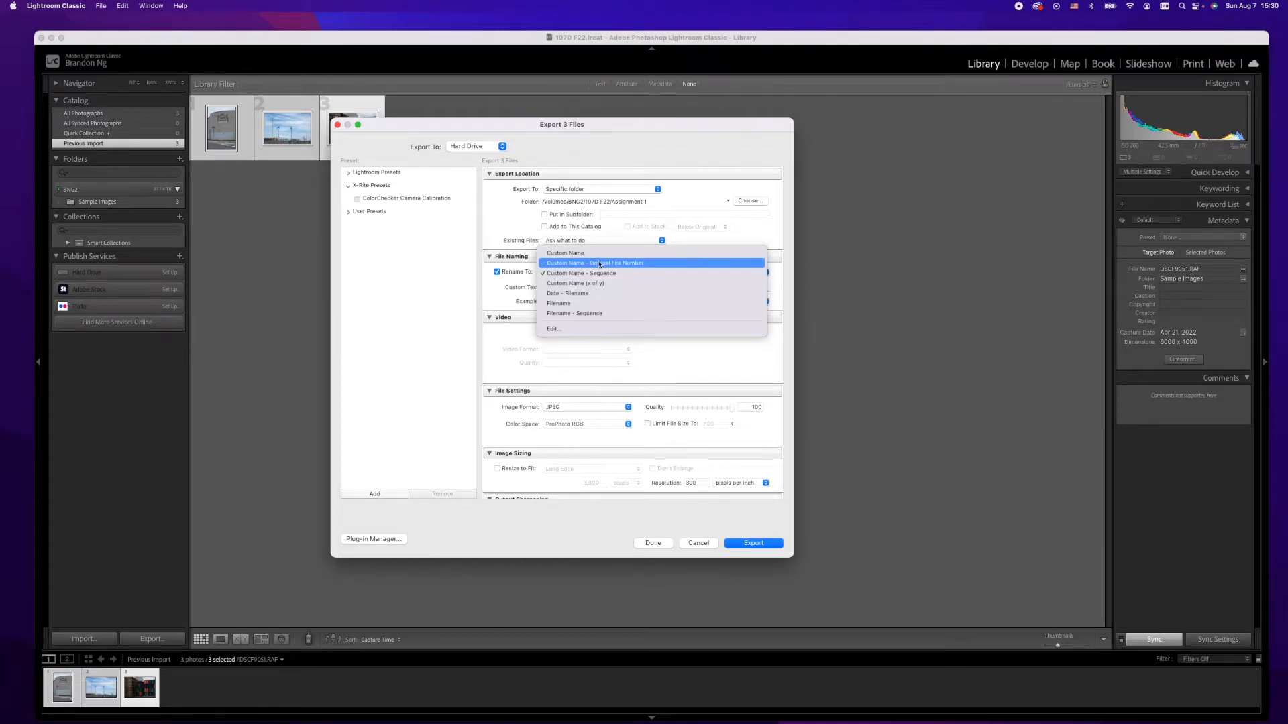
left_click(583, 330)
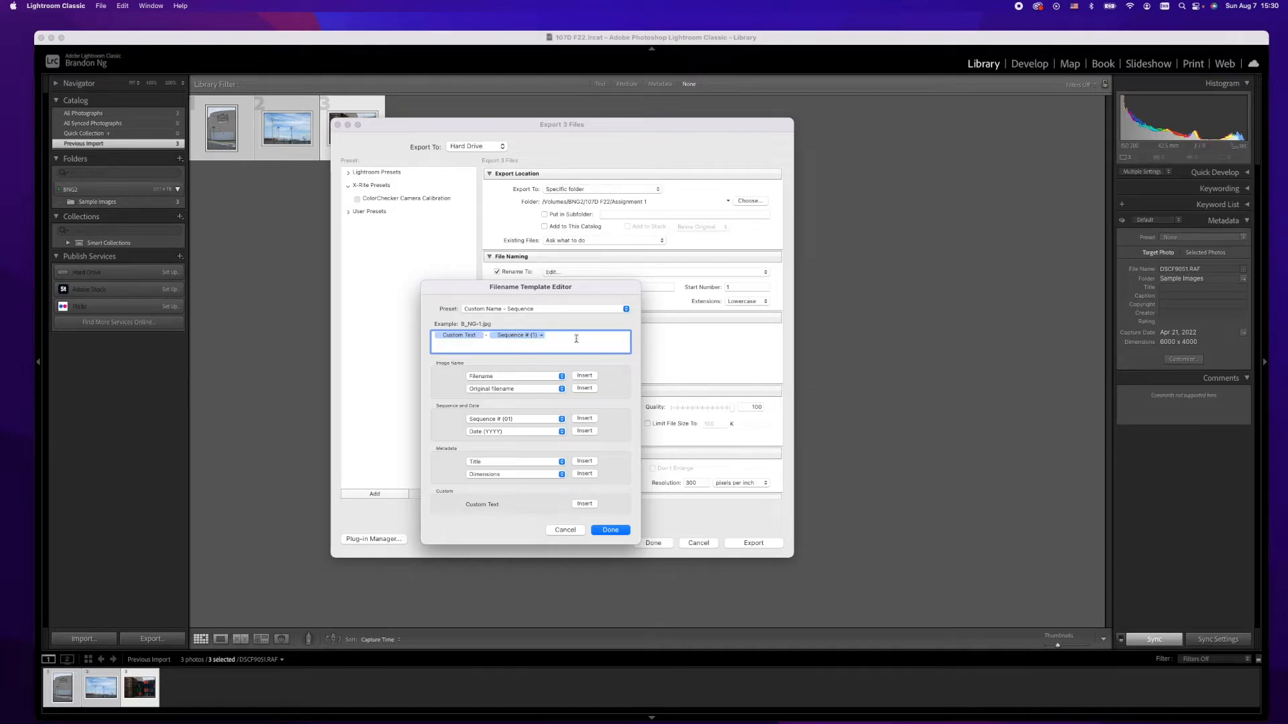
key("BackSpace")
key("BackSpace")
key("BackSpace")
Step: Build the filename template as A1_ plus the photographer's last and first names and a Sequence # (01) token, then apply it
type("A")
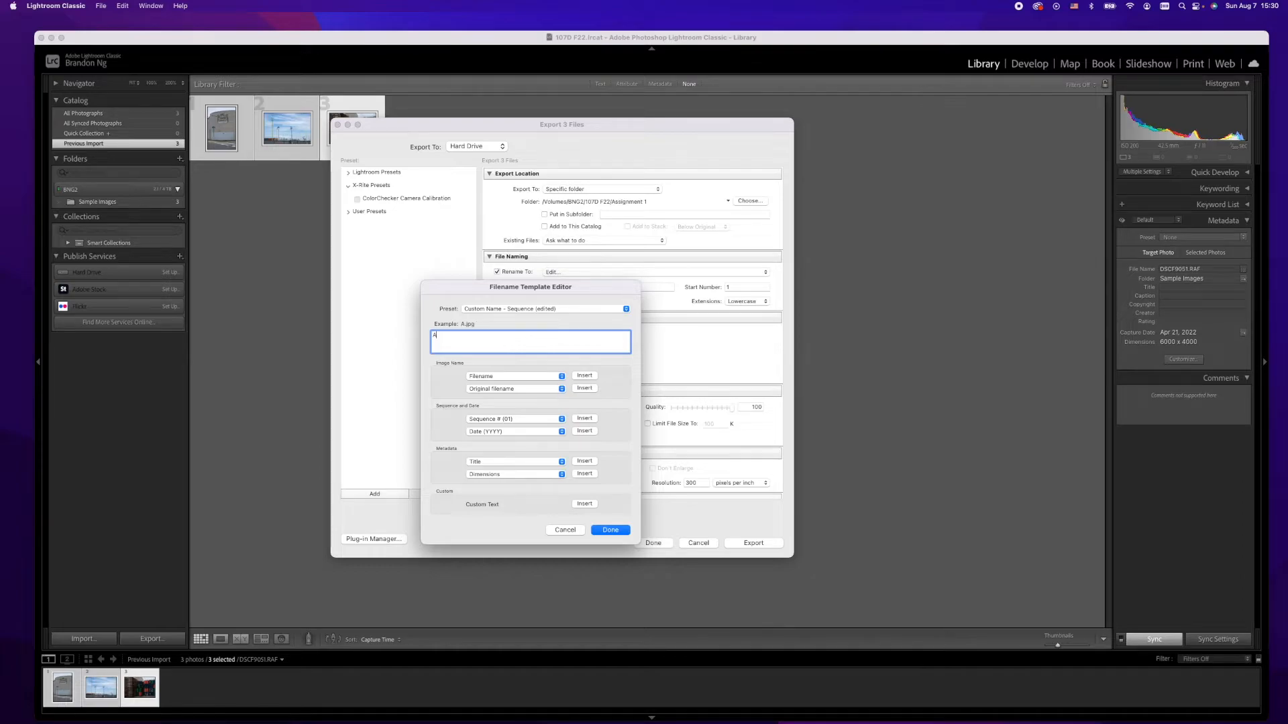
type("1")
type("_")
left_click(583, 419)
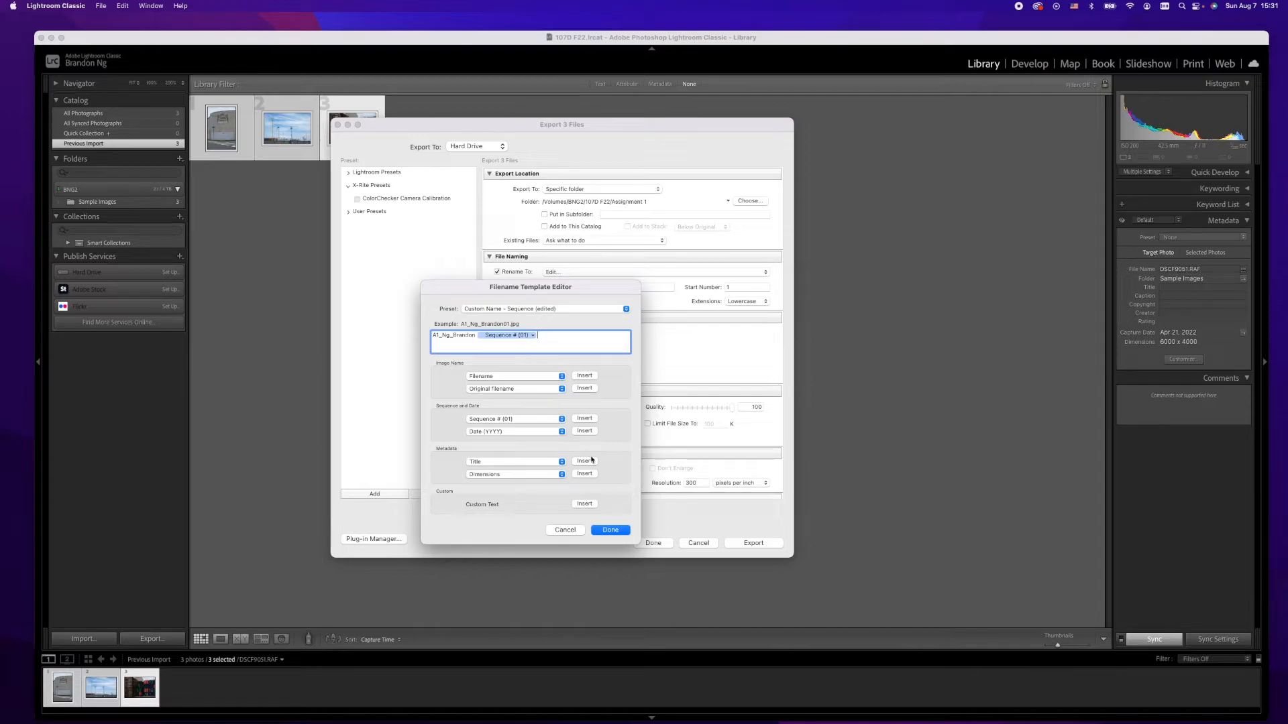
left_click(615, 531)
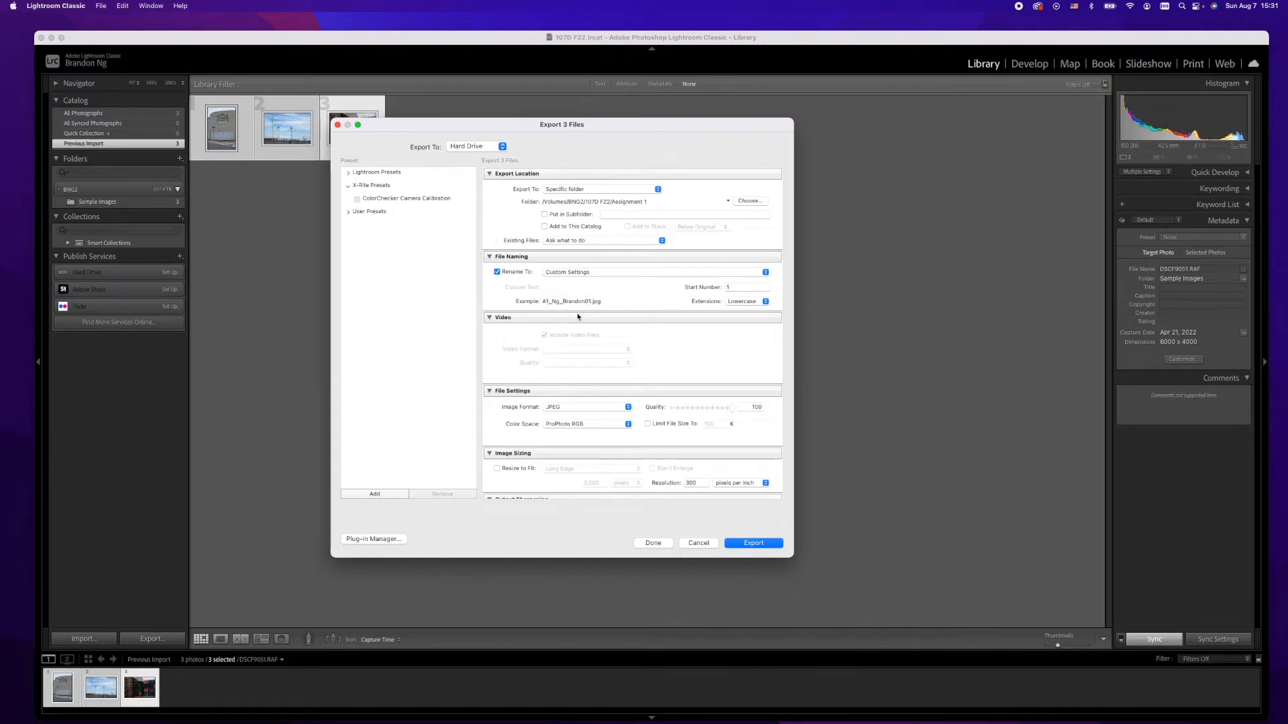
Step: Review the image format and color space options in the file settings
scroll(510, 343, "down", 1)
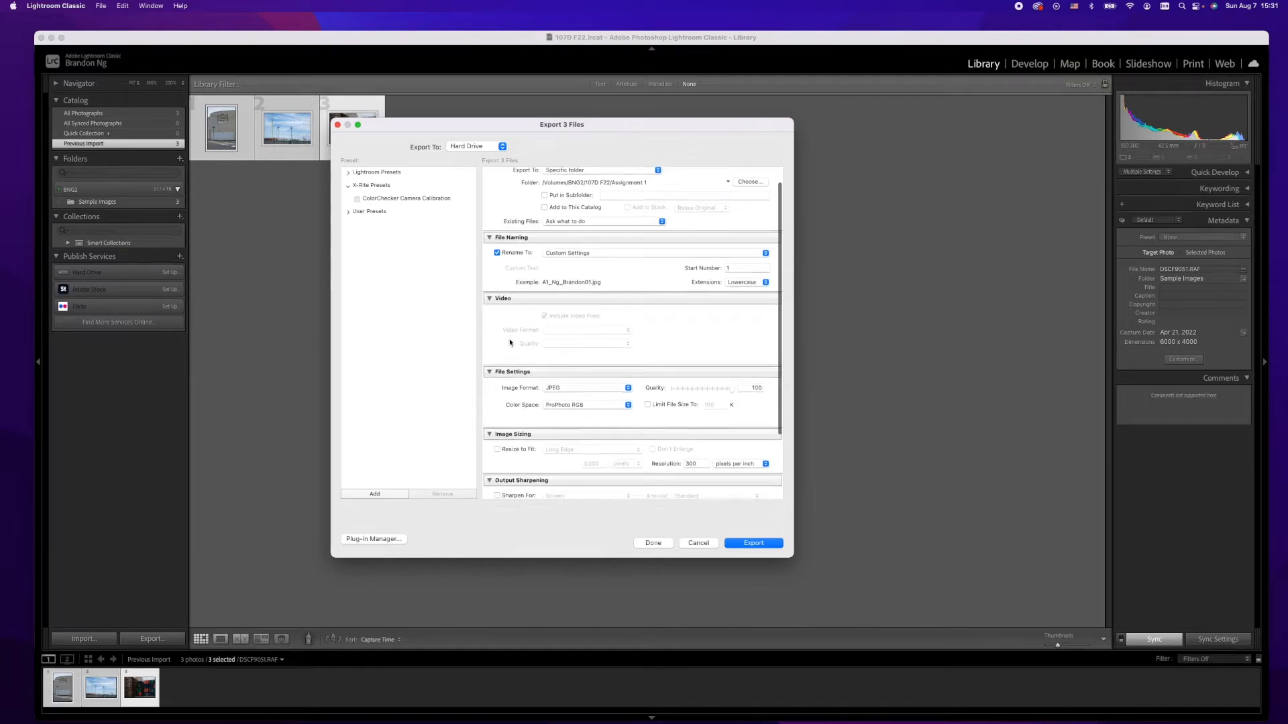
scroll(510, 343, "down", 2)
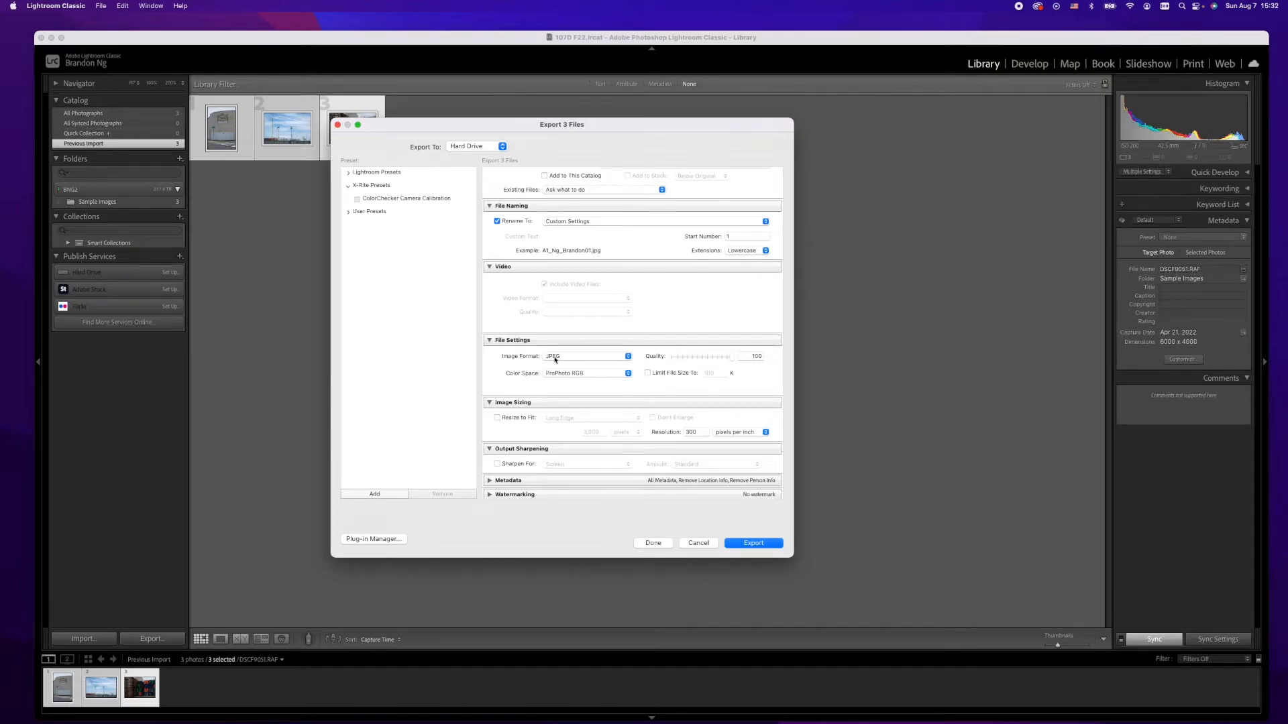
left_click(628, 357)
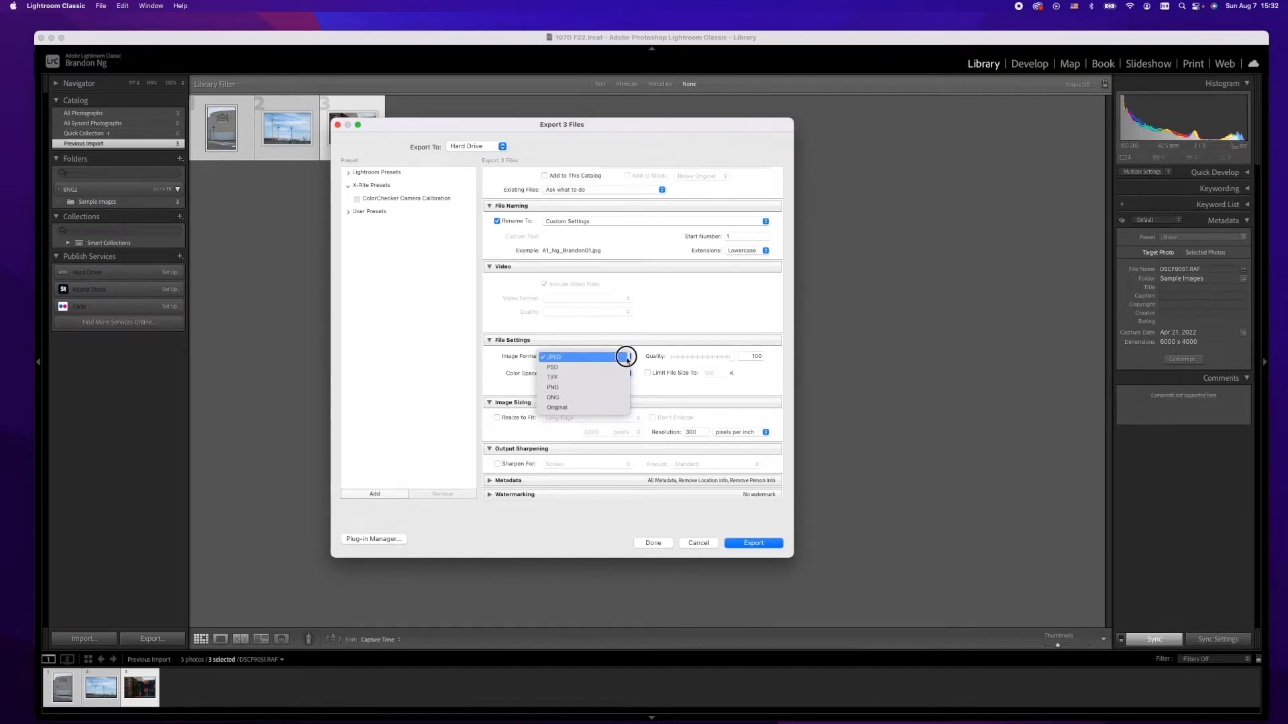
left_click(557, 358)
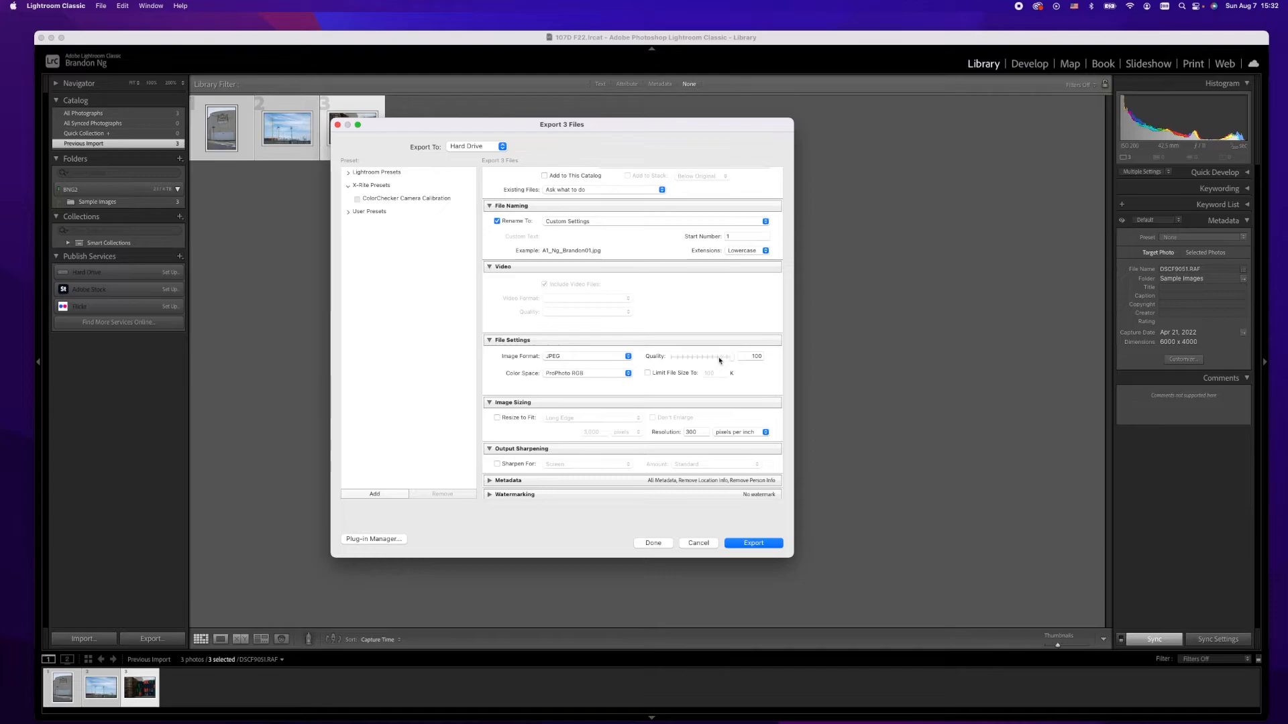
left_click(565, 374)
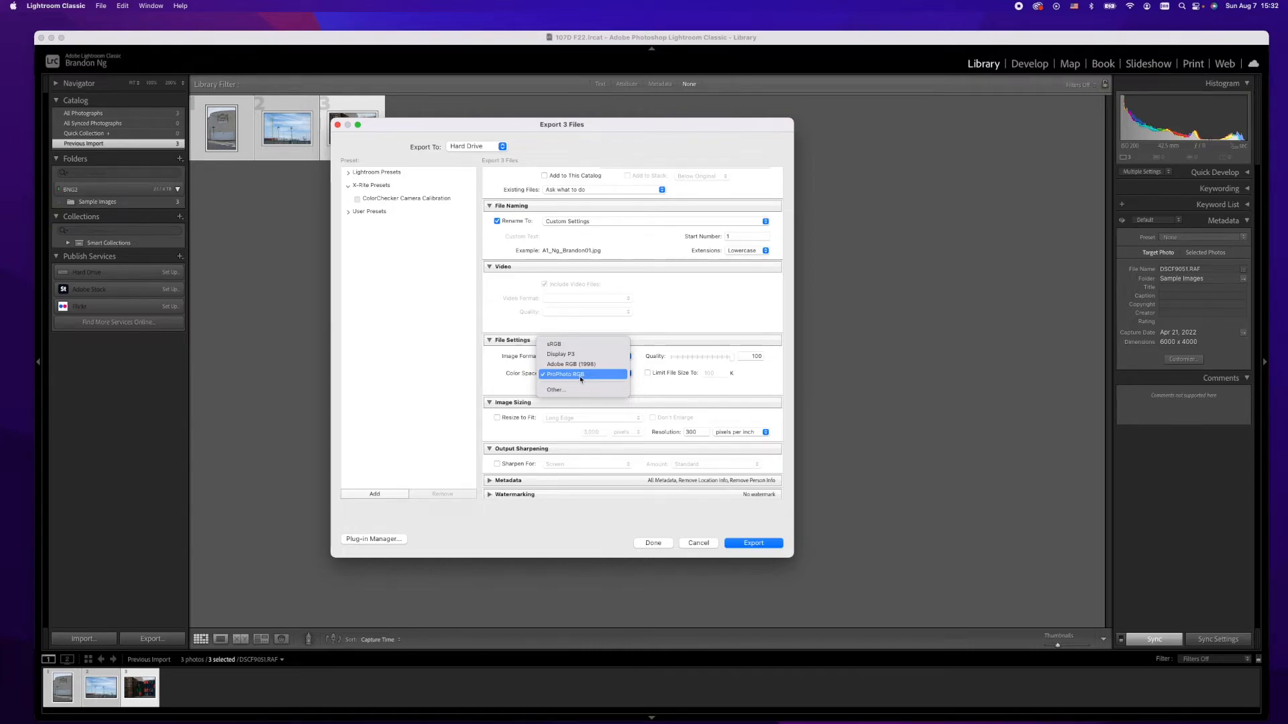
left_click(569, 375)
Step: Enable Resize to Fit with the Long Edge option
scroll(553, 461, "down", 3)
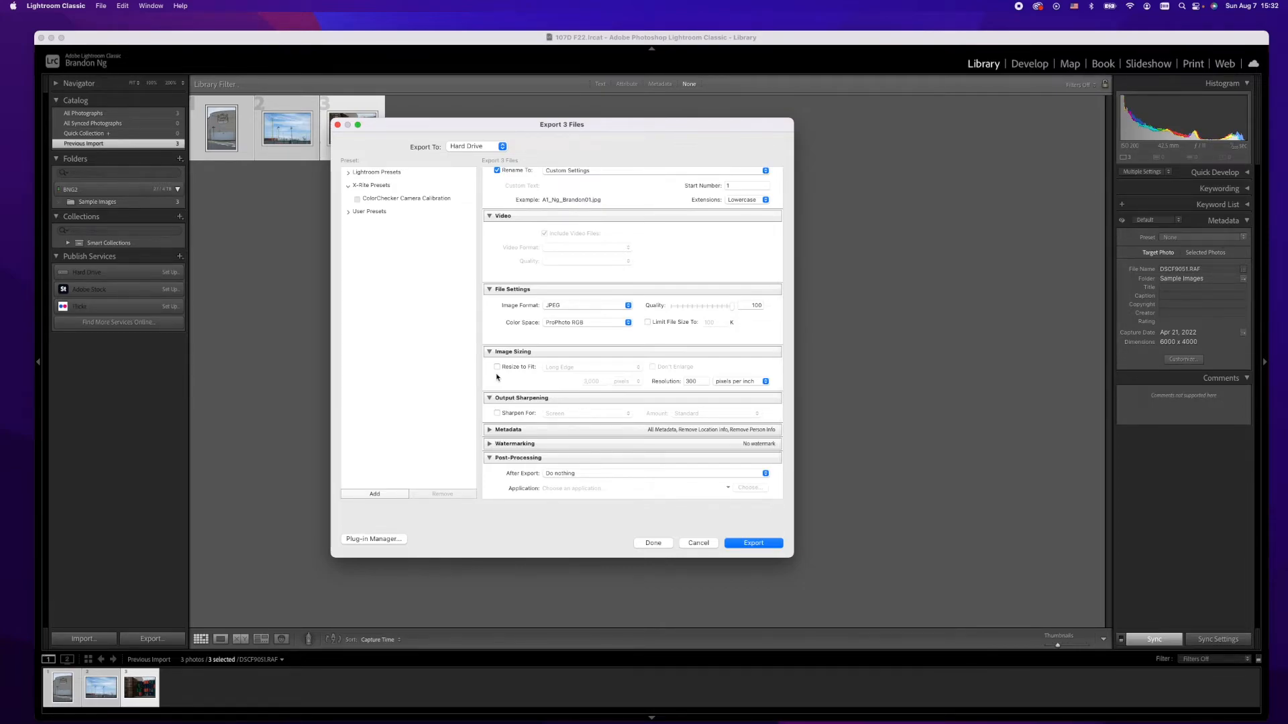
left_click(497, 367)
left_click(571, 369)
left_click(571, 369)
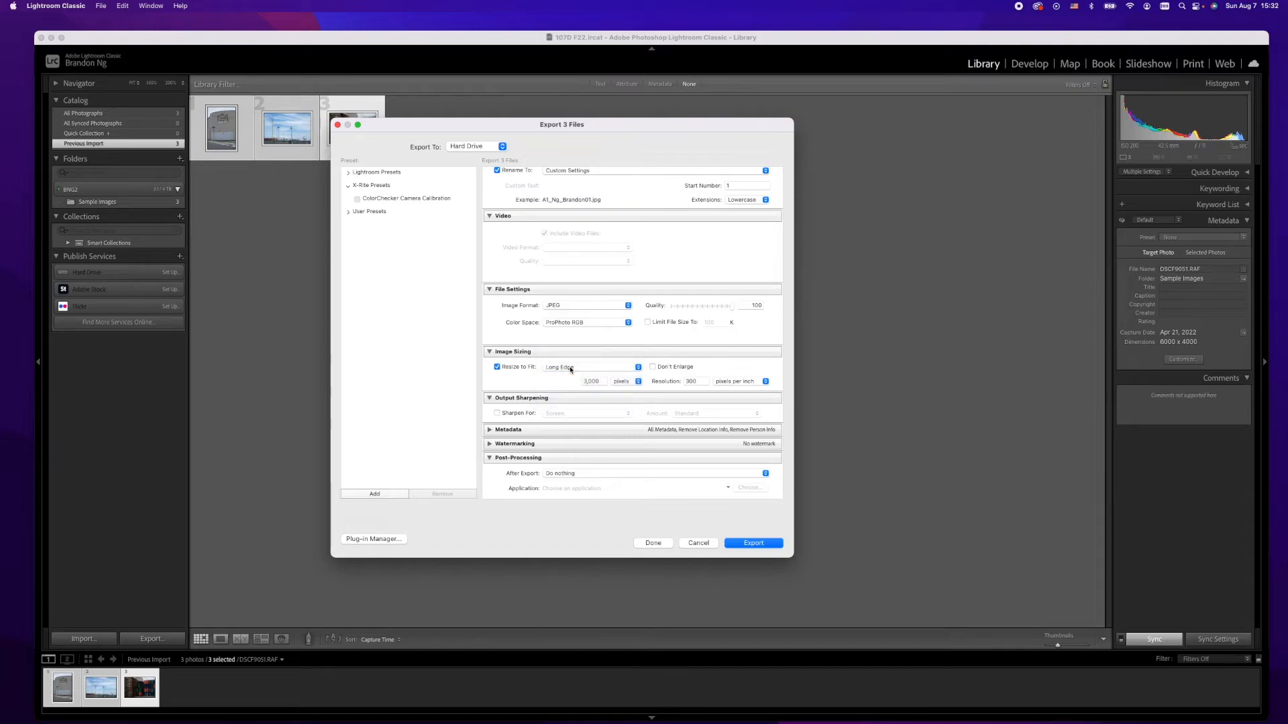
left_click(571, 370)
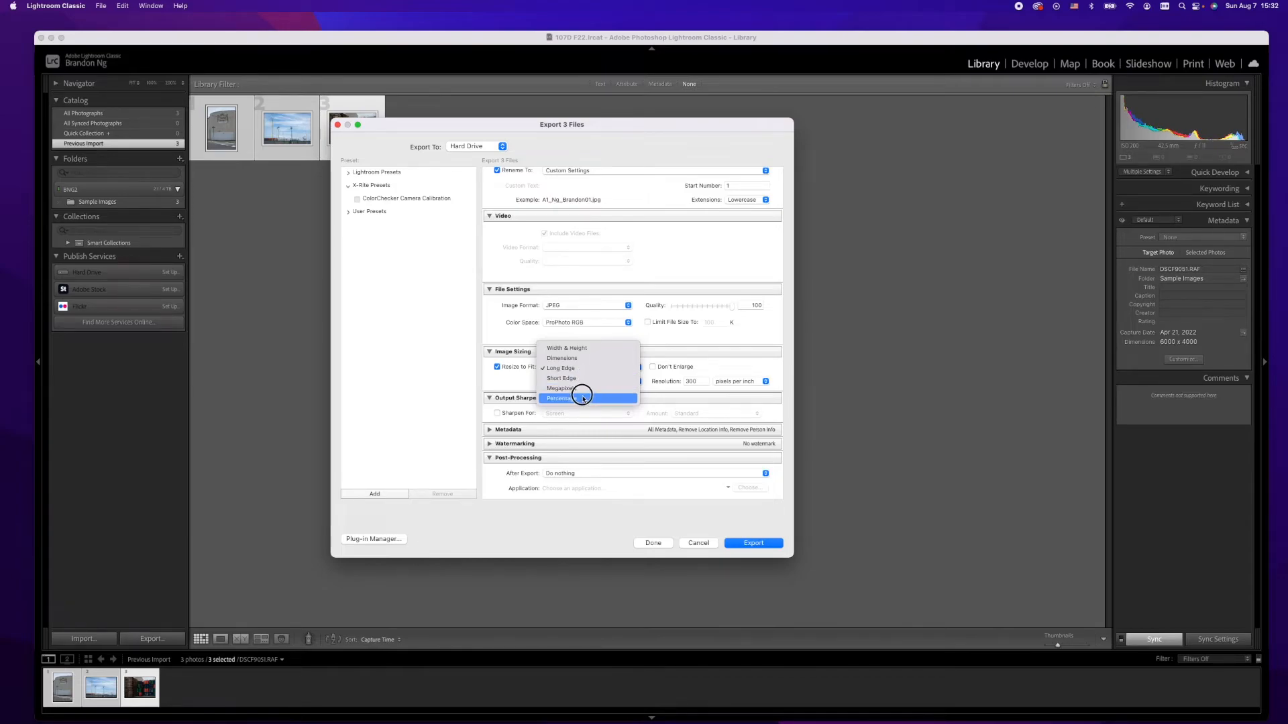
left_click(551, 370)
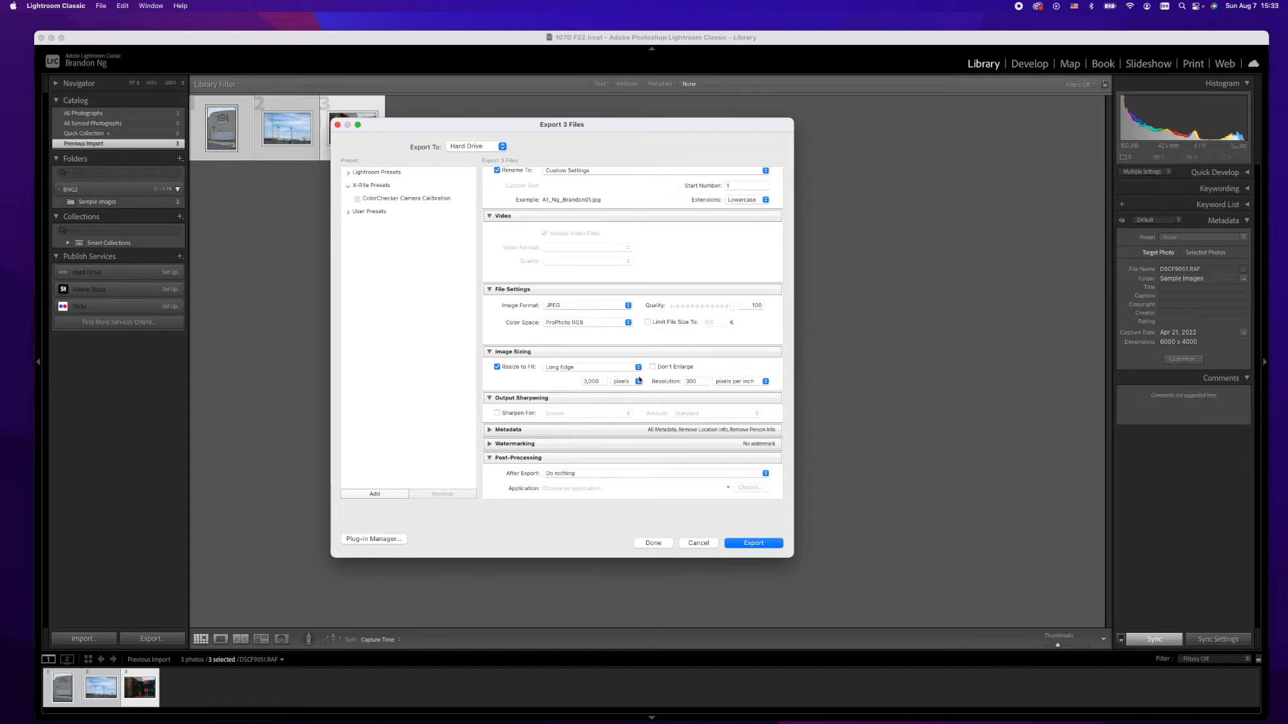
Step: Set the export resolution to 72 pixels per inch and the long edge size to 1,920 pixels
double_click(696, 381)
type("72")
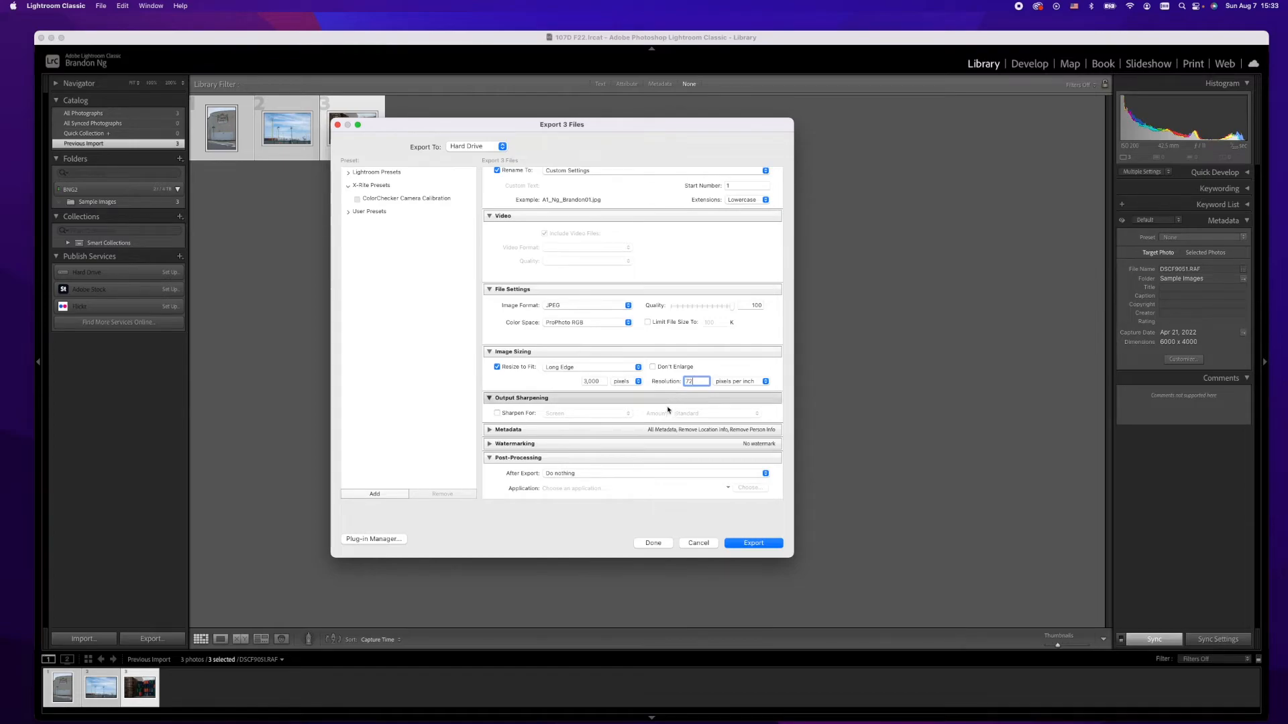
left_click(644, 382)
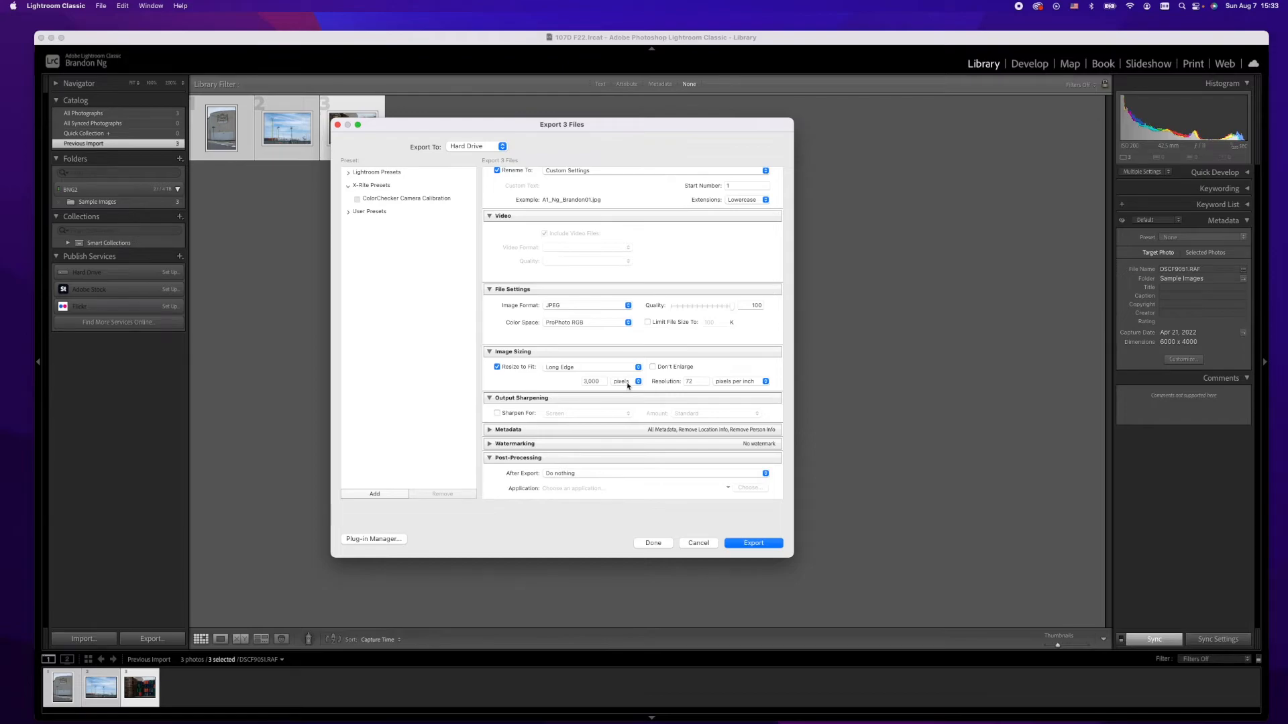
left_click(630, 383)
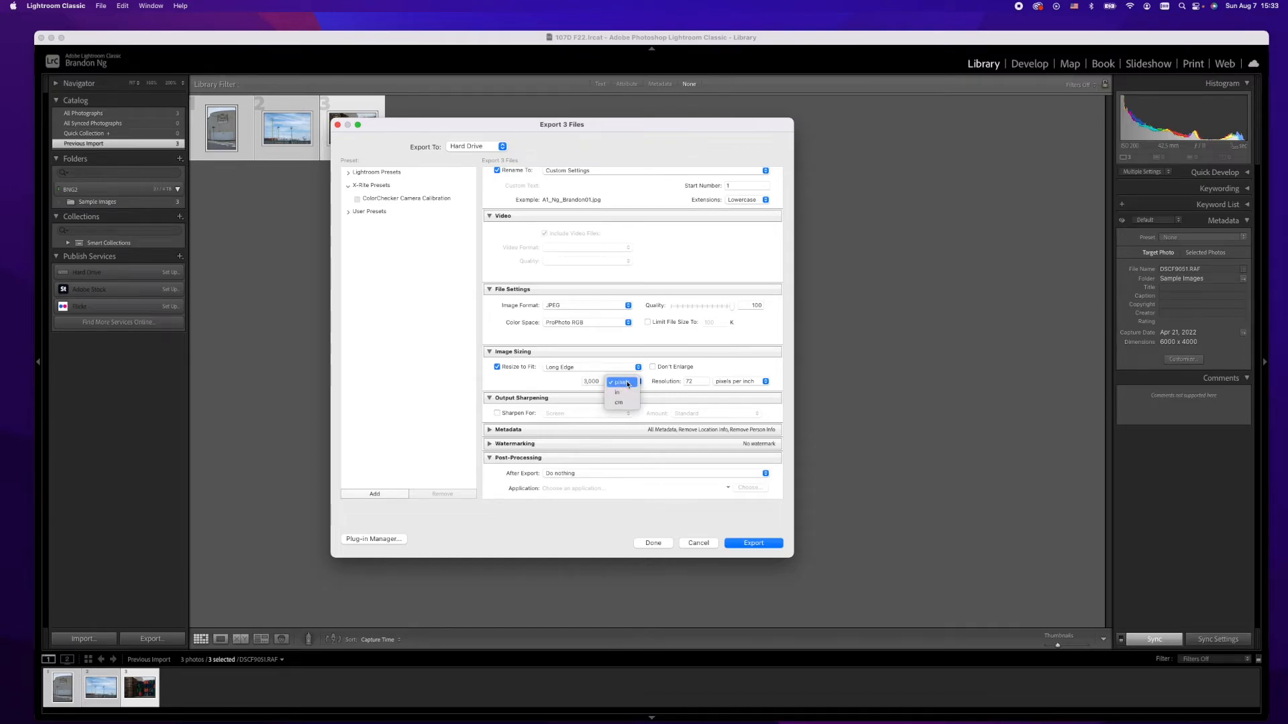
left_click(629, 384)
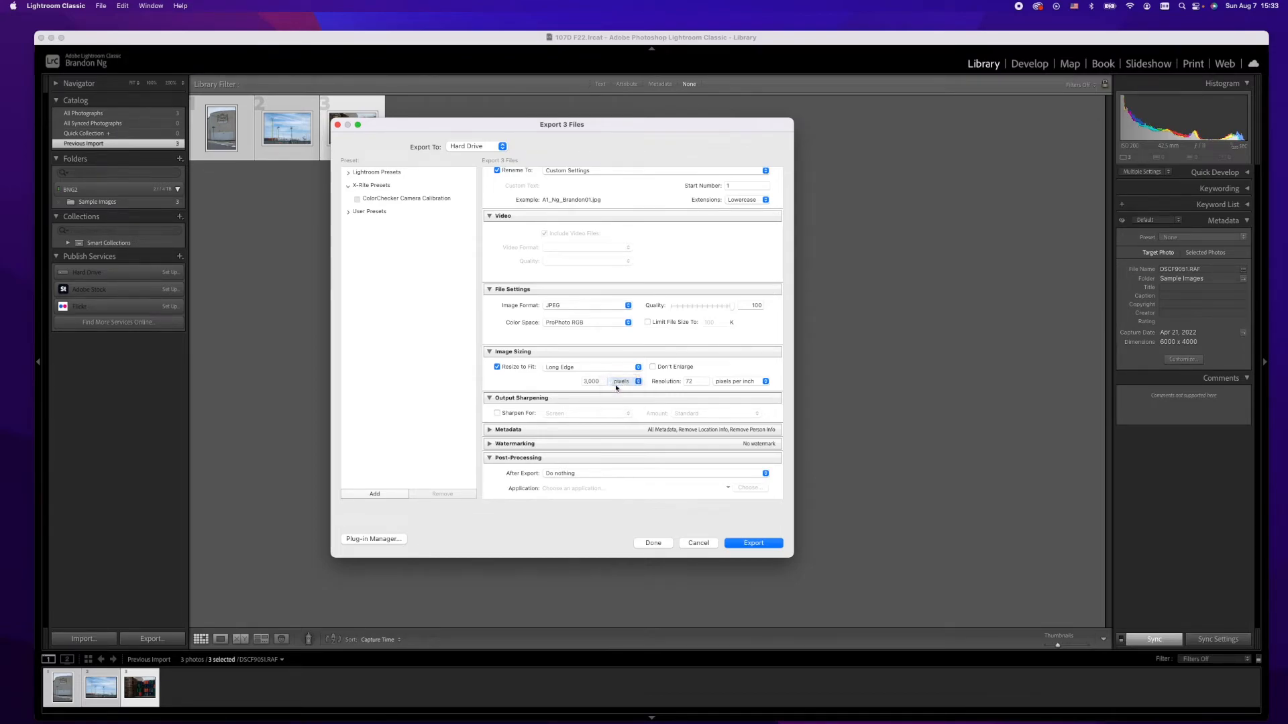
double_click(593, 381)
type("1920")
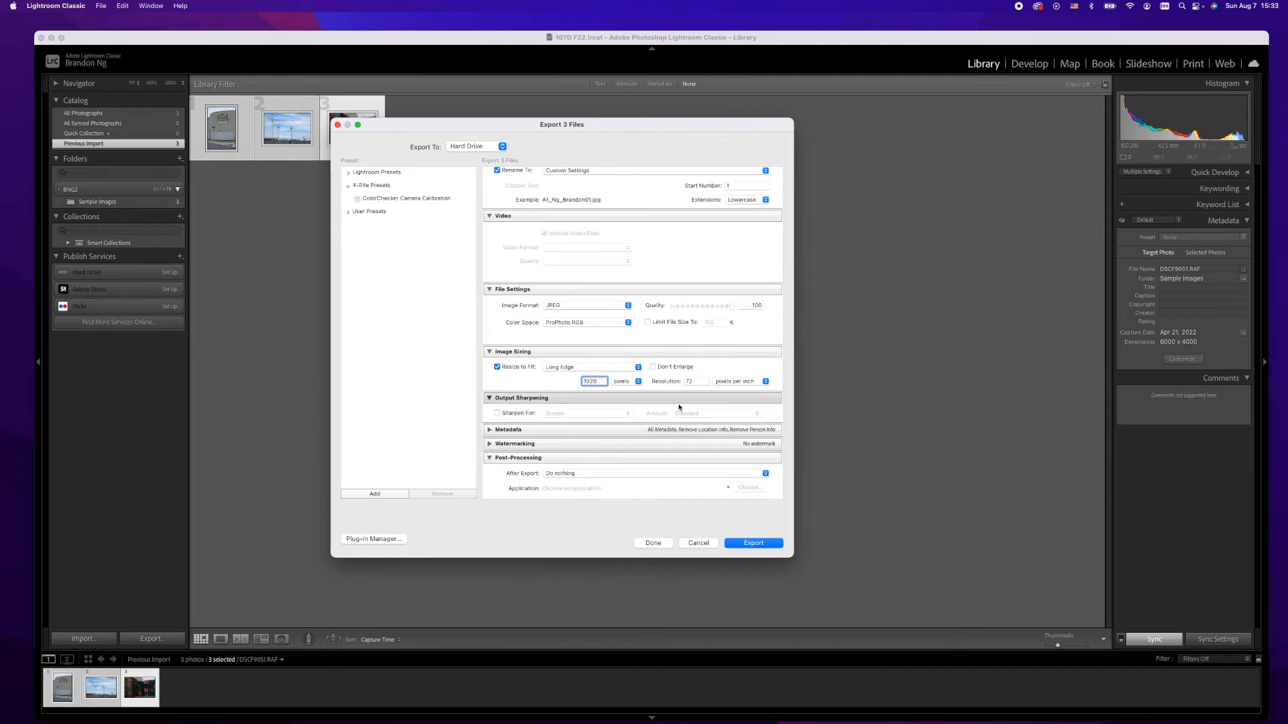
left_click(517, 385)
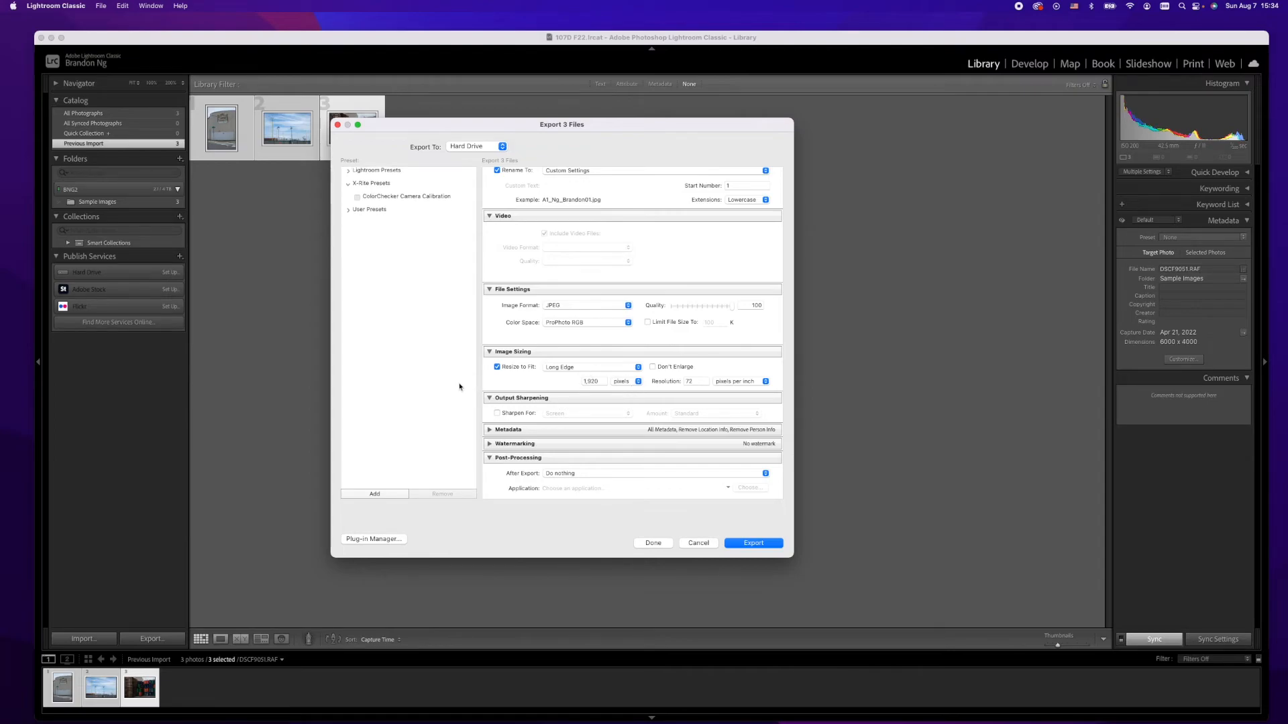
Step: Review the metadata options and the remaining export settings
scroll(523, 431, "down", 1)
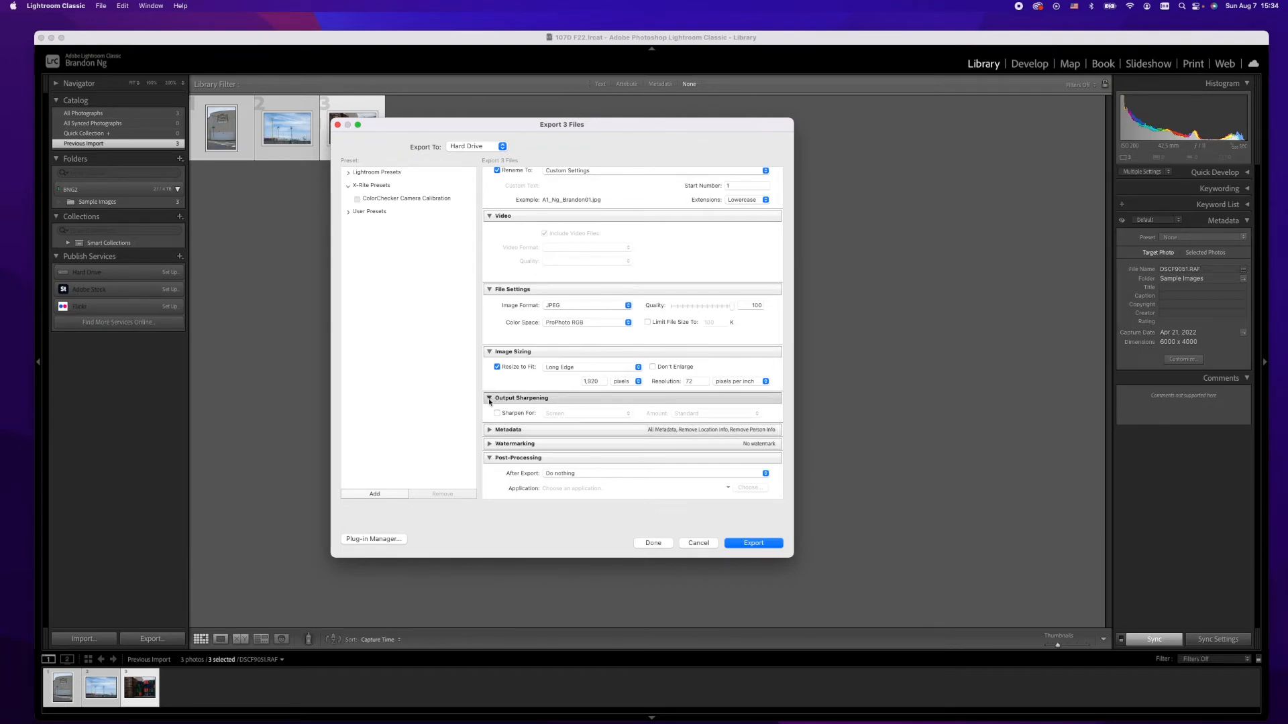
left_click(490, 430)
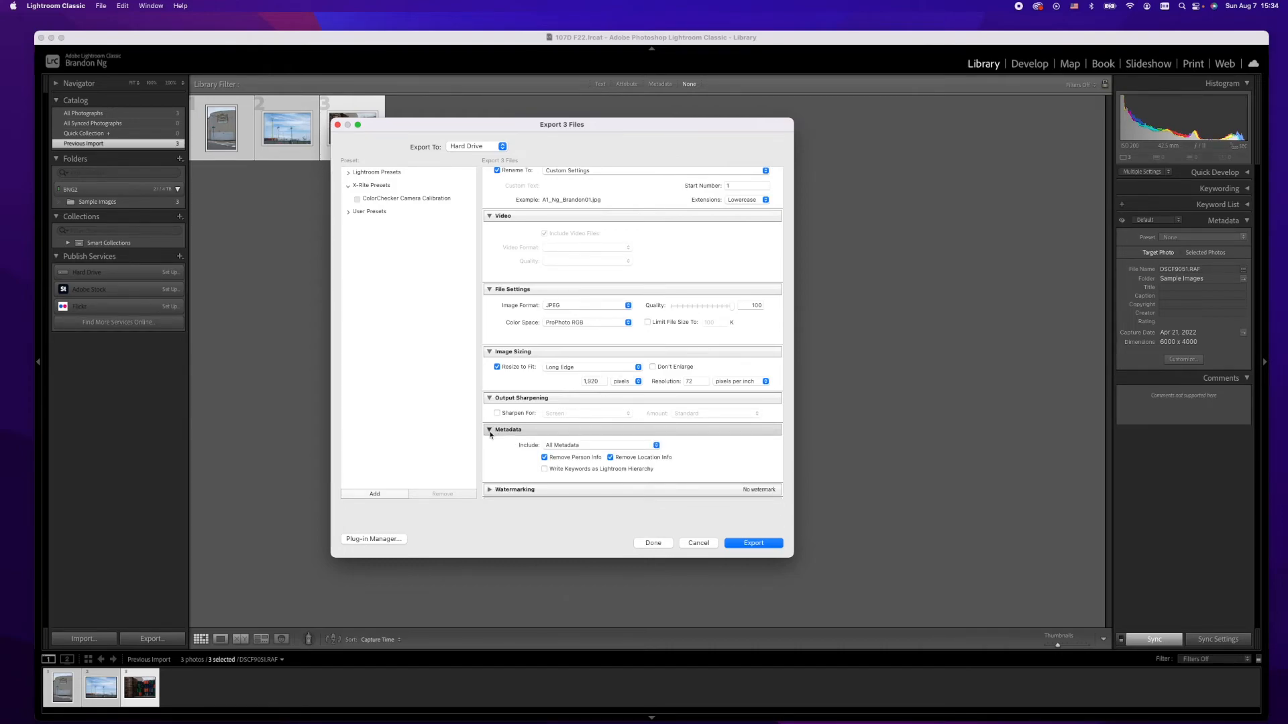
left_click(490, 430)
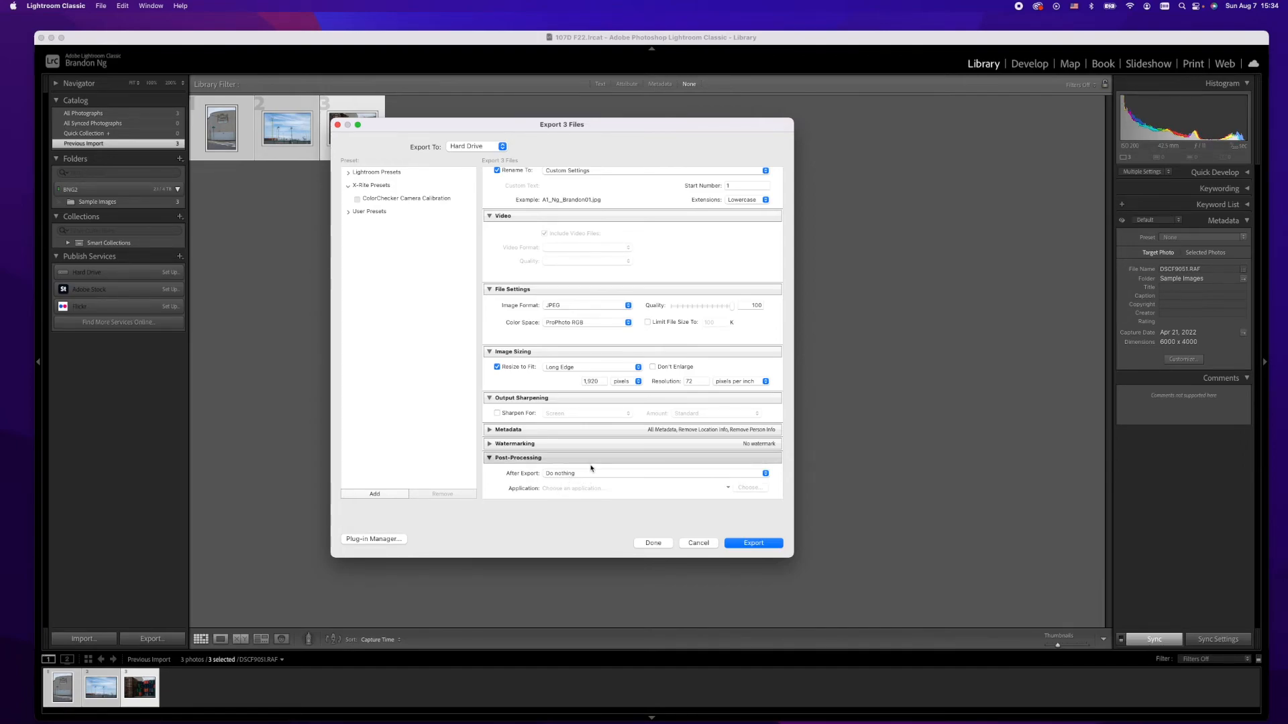
scroll(543, 349, "up", 5)
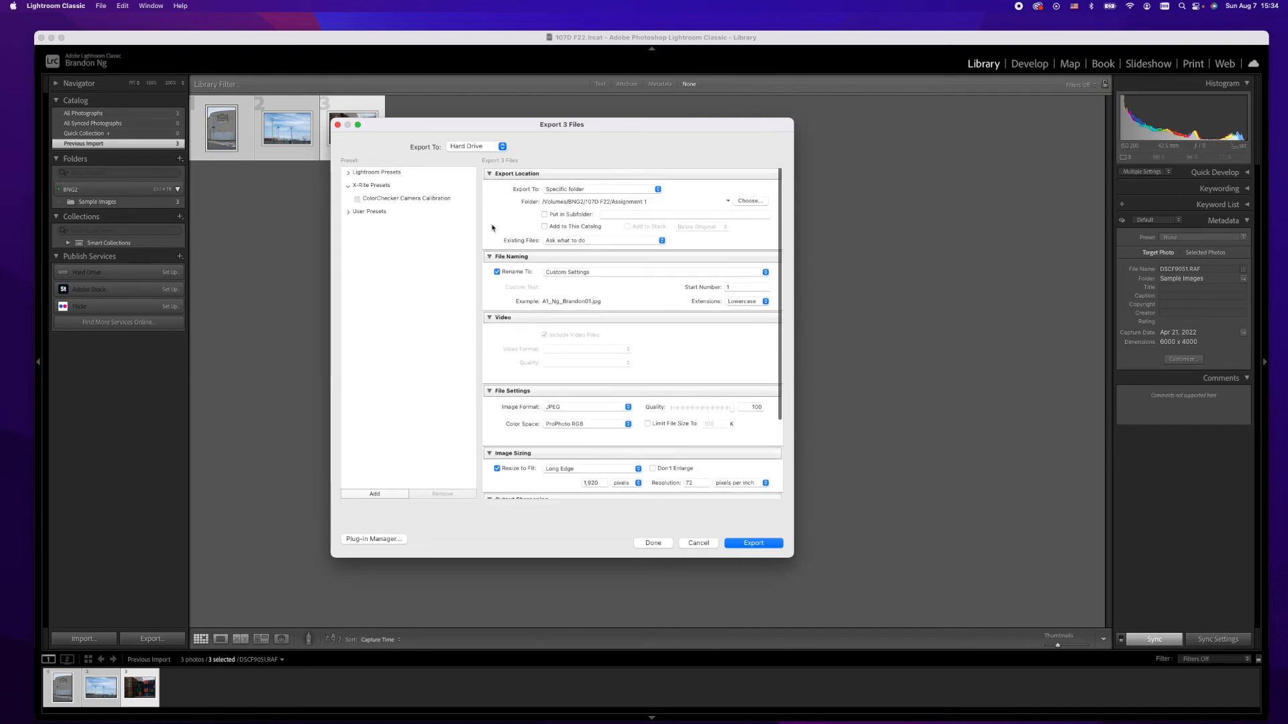
scroll(671, 423, "down", 5)
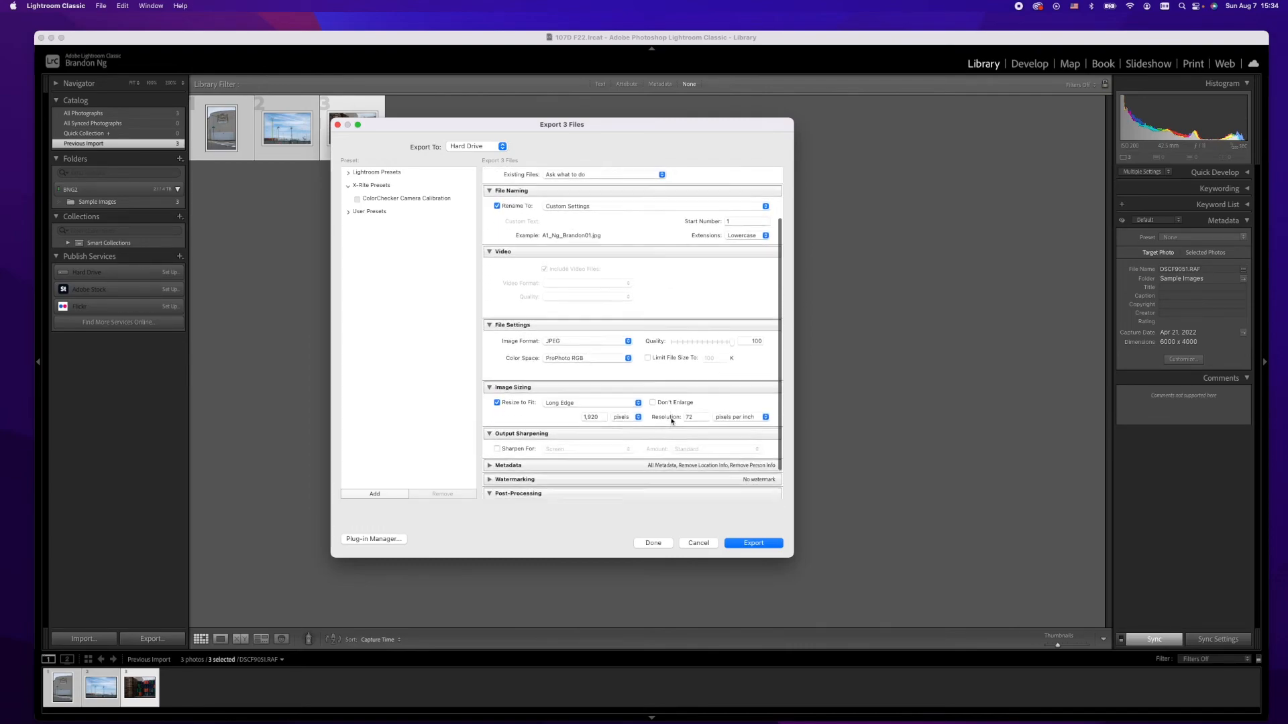
scroll(566, 426, "up", 5)
scroll(566, 426, "down", 3)
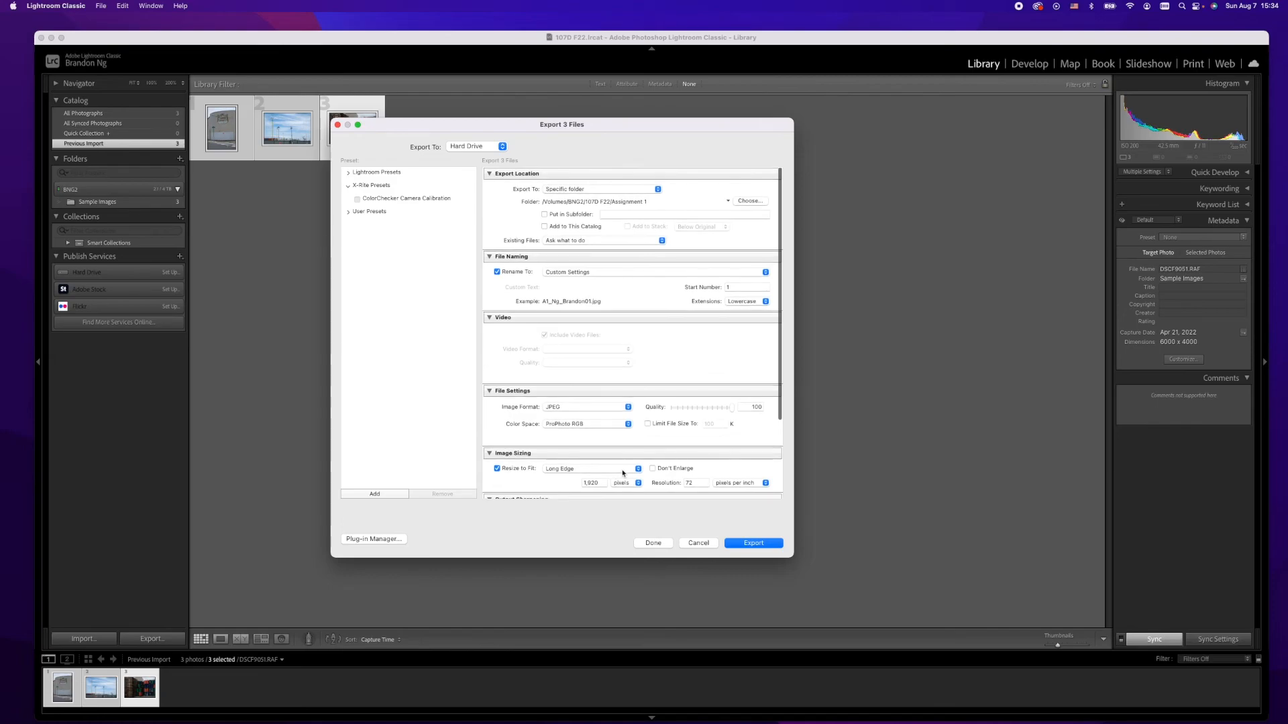
Step: Export the photos and open the Assignment 1 folder inside 107D F22 on the BNG2 drive in Finder
left_click(774, 543)
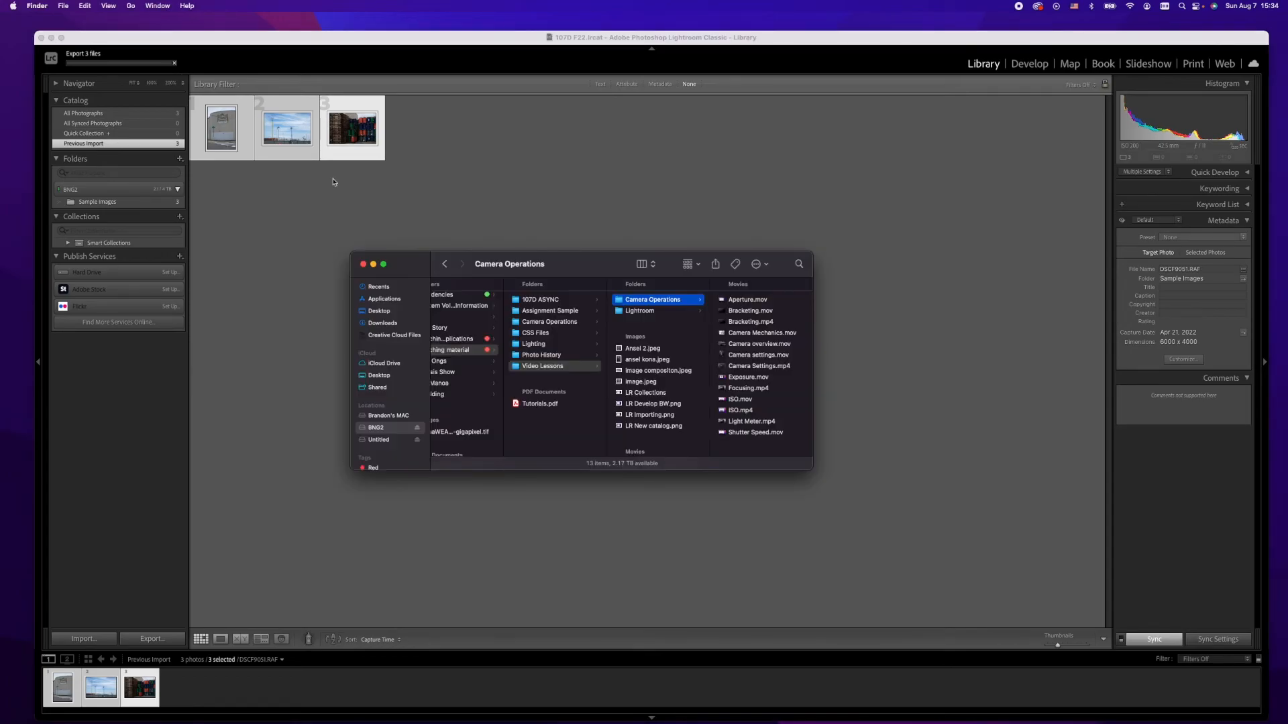
left_click(398, 431)
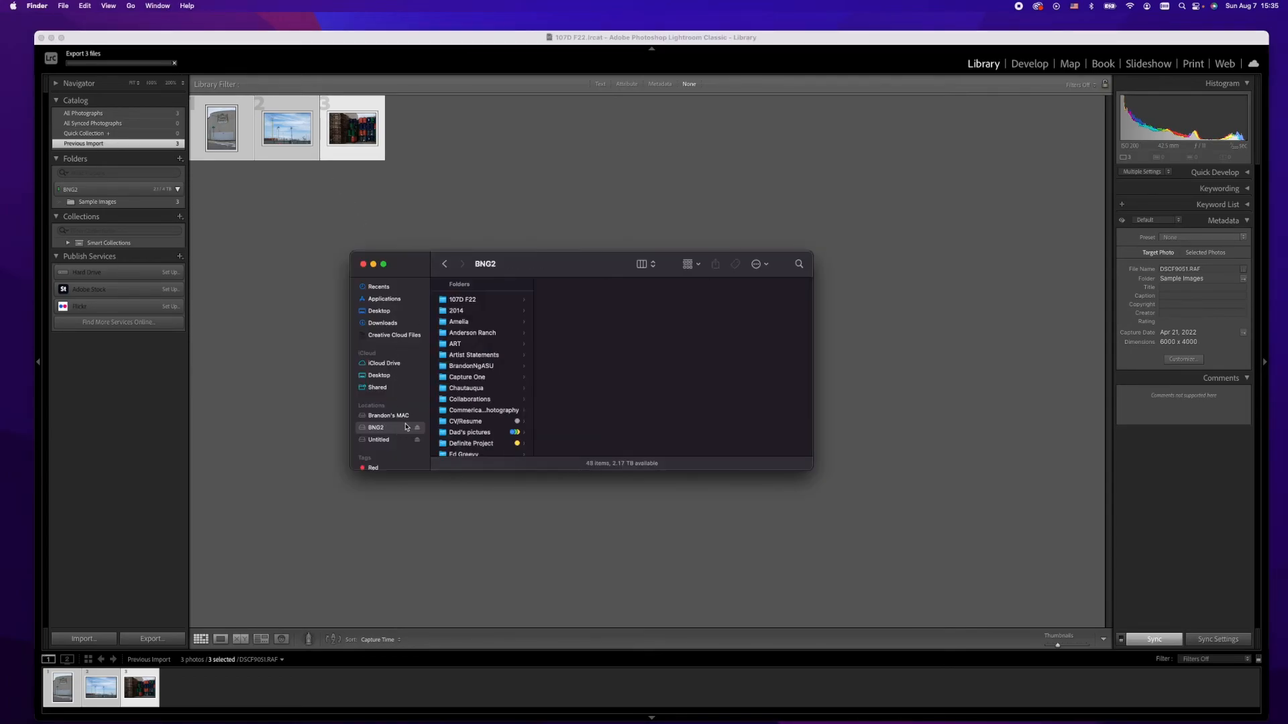
left_click(470, 301)
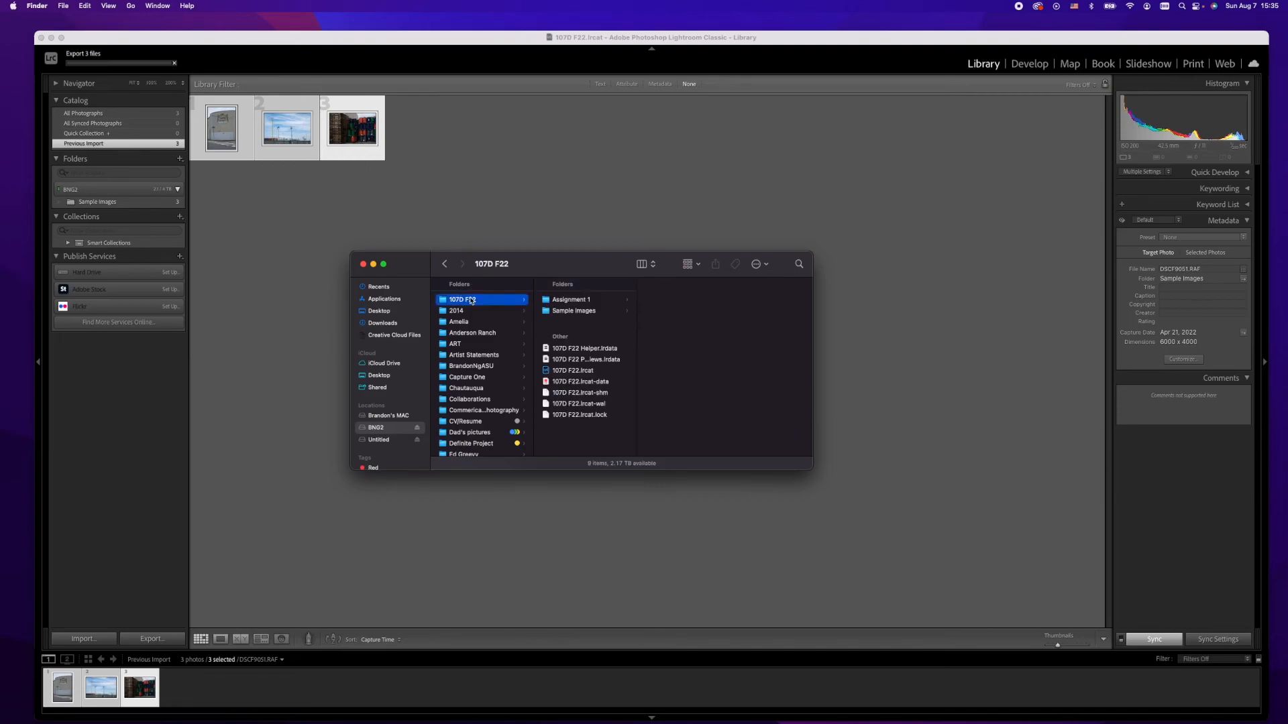
left_click(569, 301)
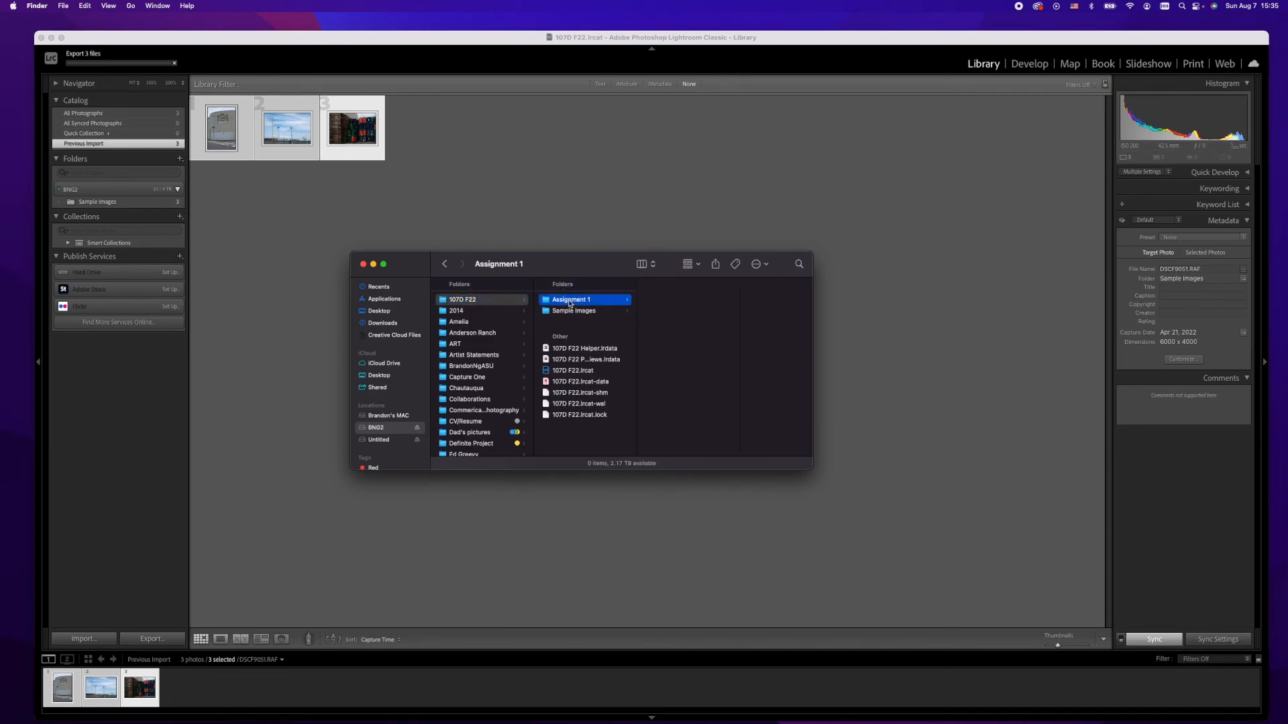